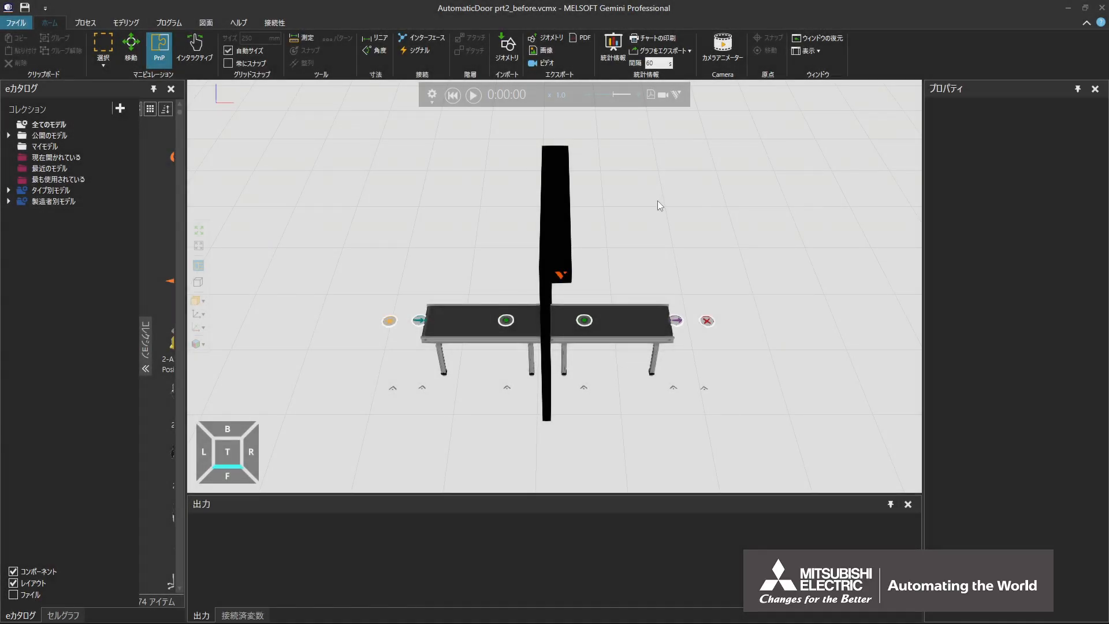
Rename the routine of Process Node #2 to "Process #2" and close its editor
left_click(98, 23)
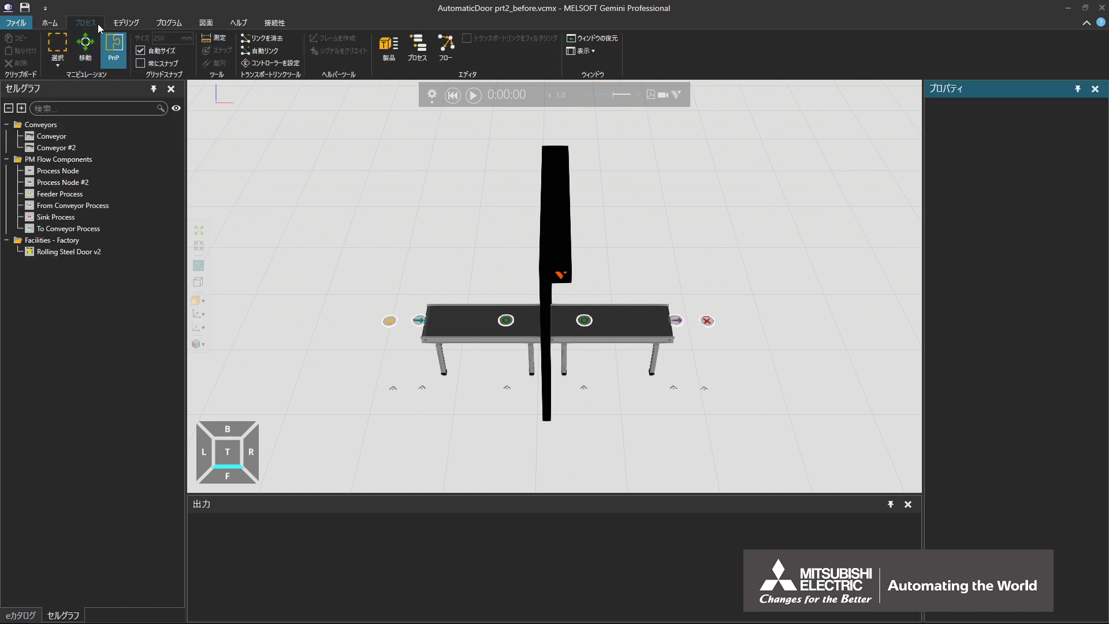
left_click(425, 67)
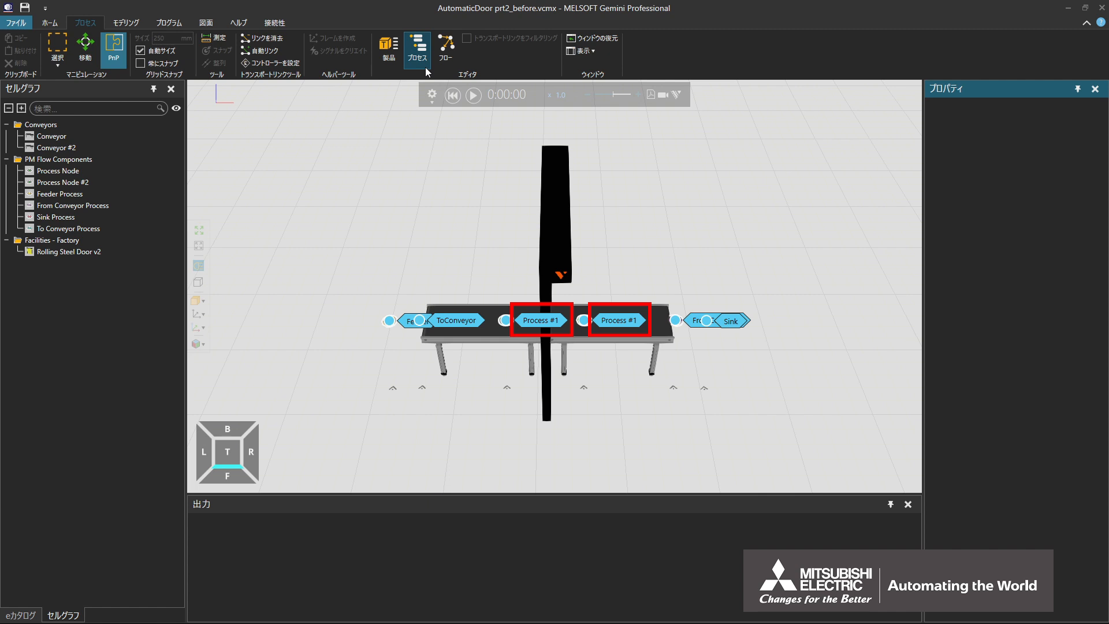
double_click(634, 323)
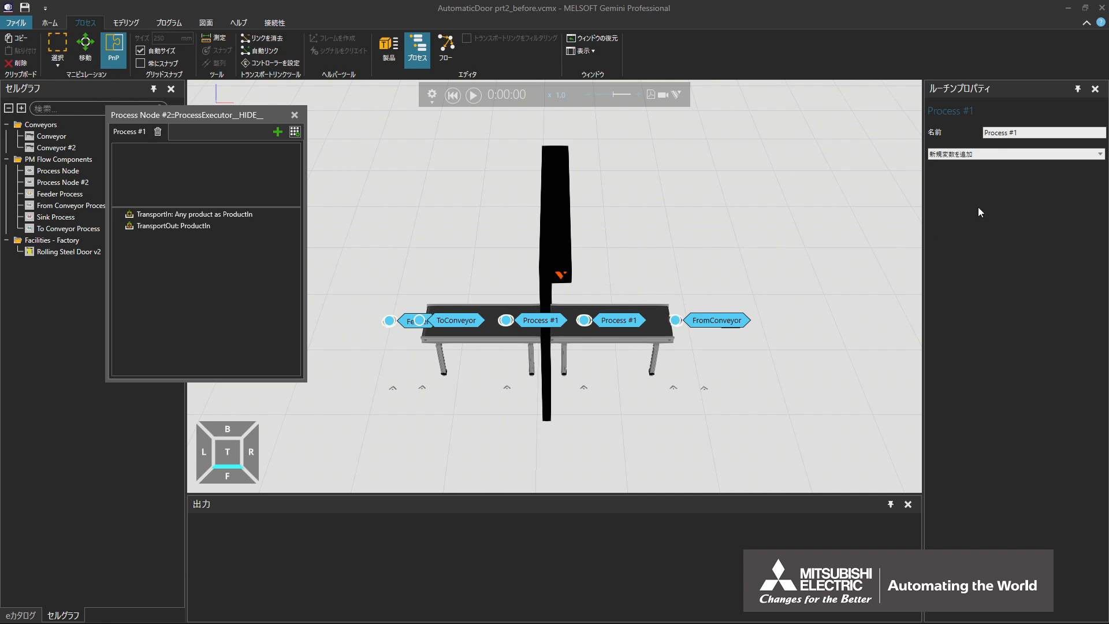
left_click(1037, 132)
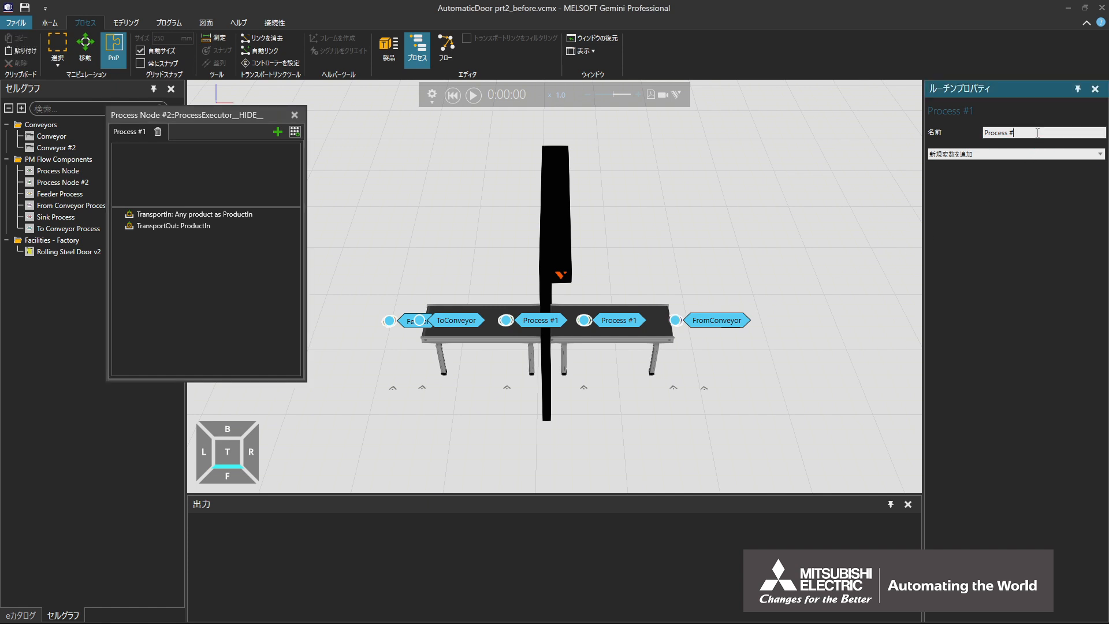
type("2")
key("Return")
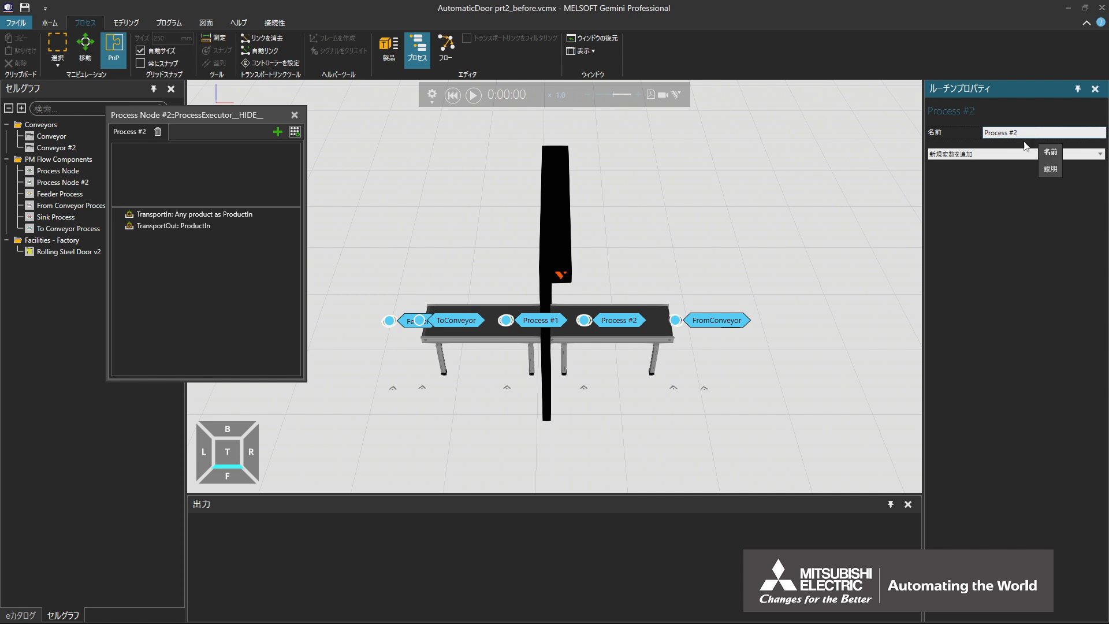
left_click(298, 116)
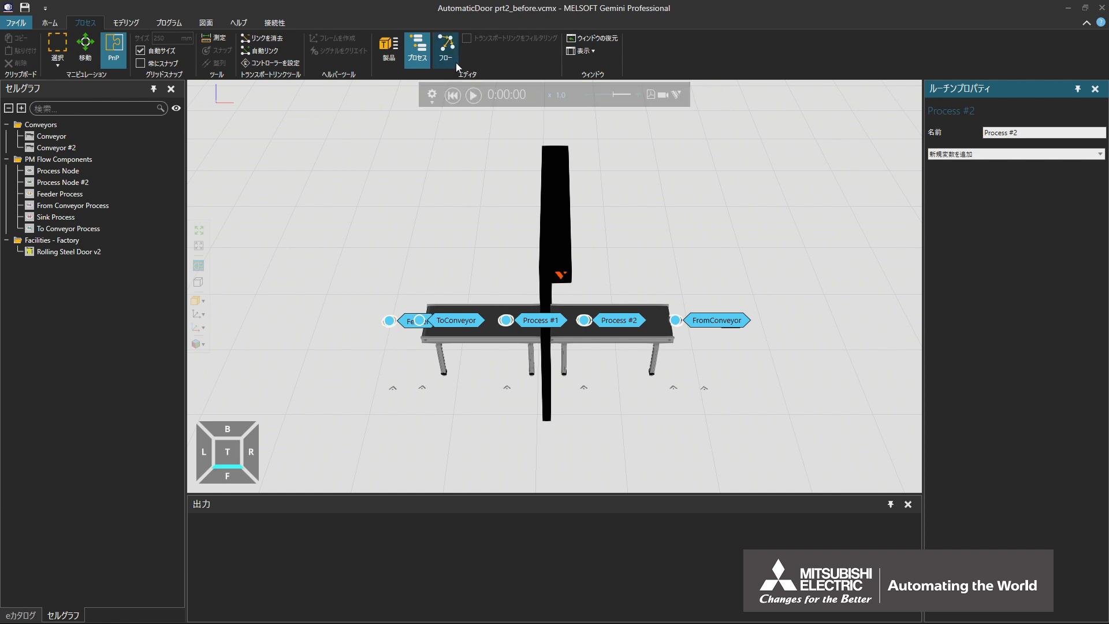
Build the process flow for the first flow group in the order Feeder, ToConveyor, Process #1, Process #2, FromConveyor, Sink
left_click(448, 50)
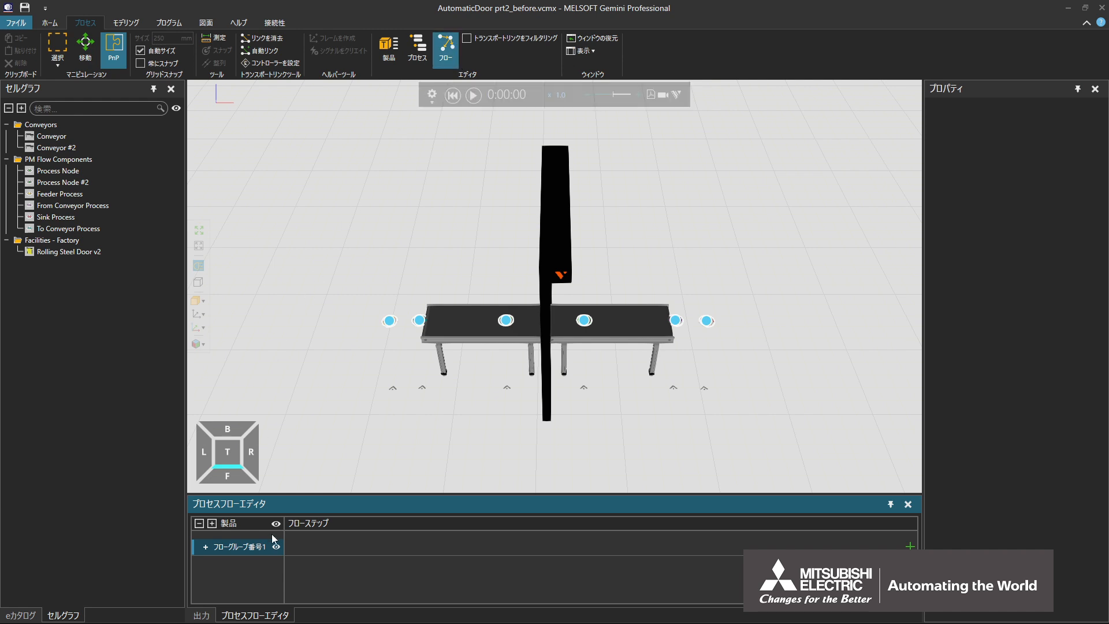
left_click(267, 554)
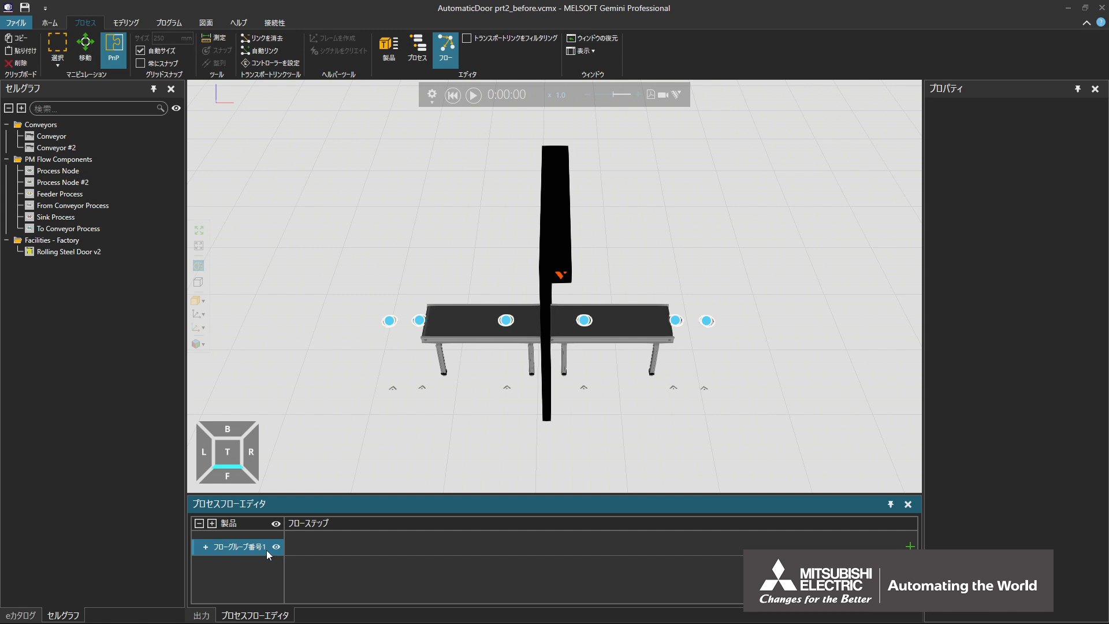
left_click(413, 327)
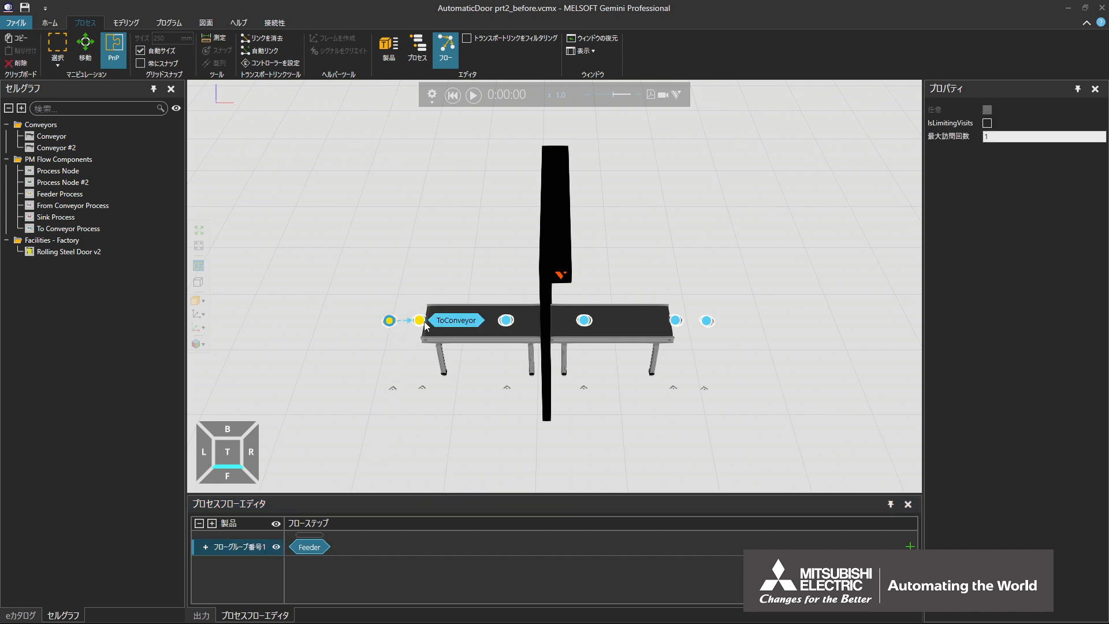
left_click(437, 323)
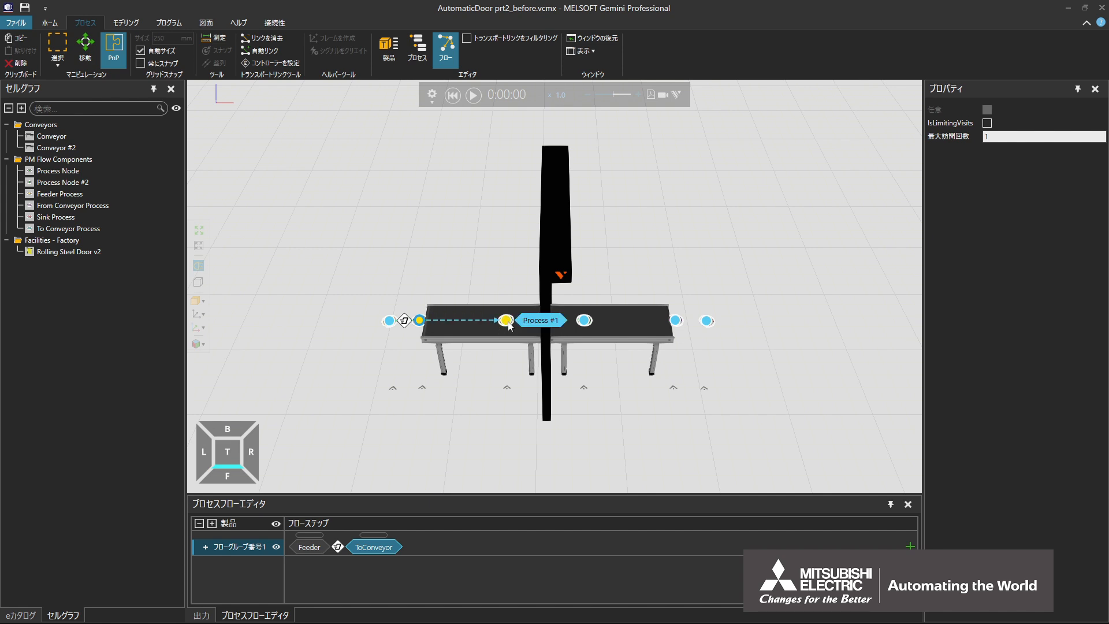
left_click(526, 324)
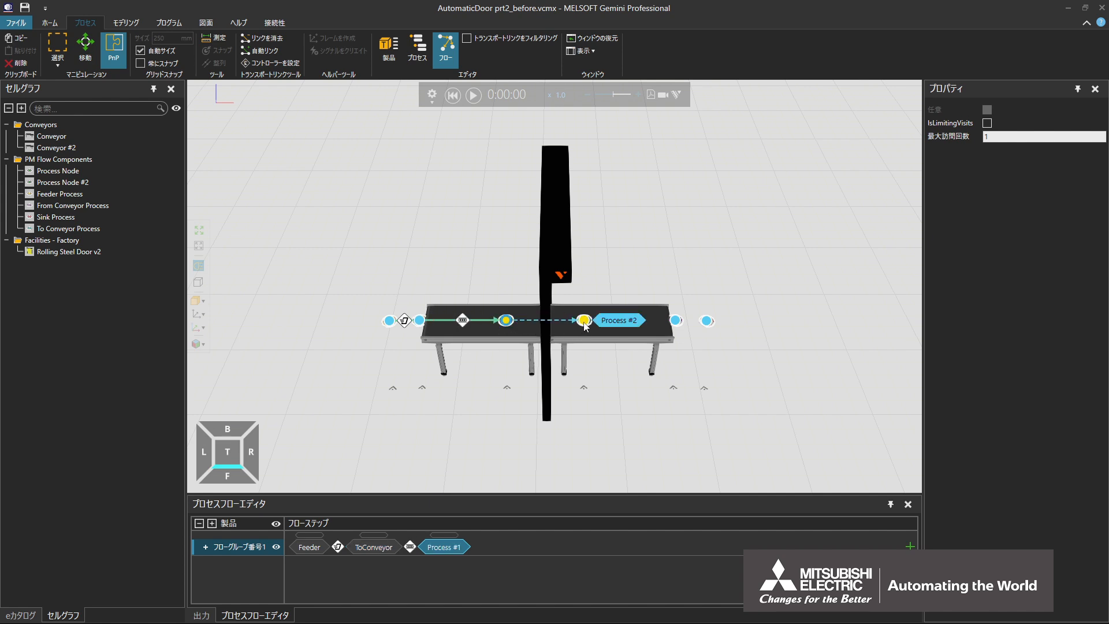
left_click(603, 322)
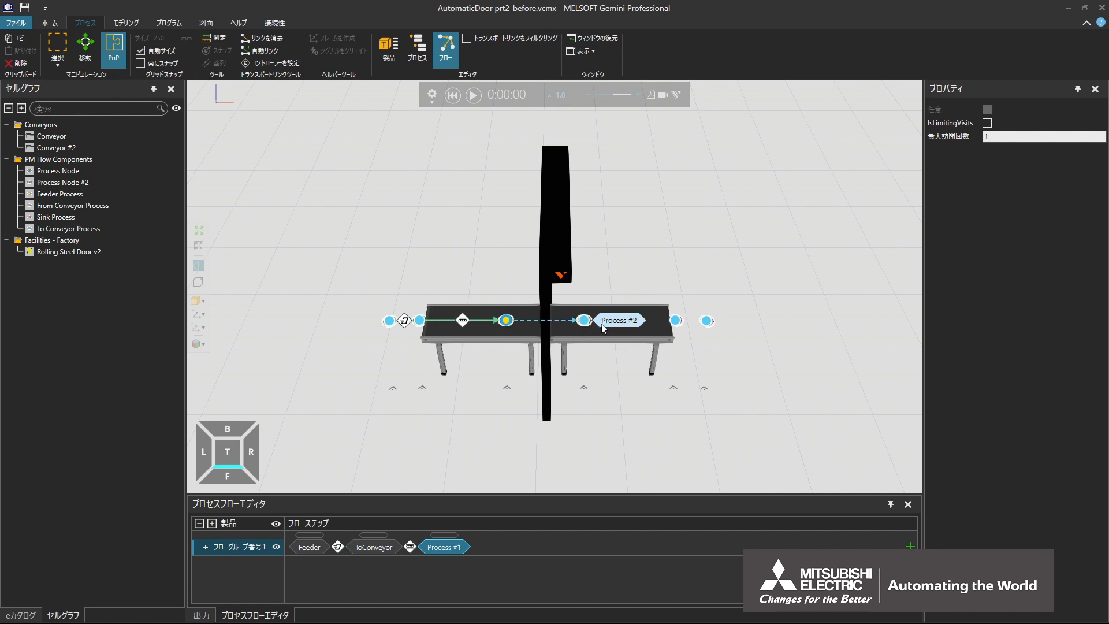
left_click(687, 323)
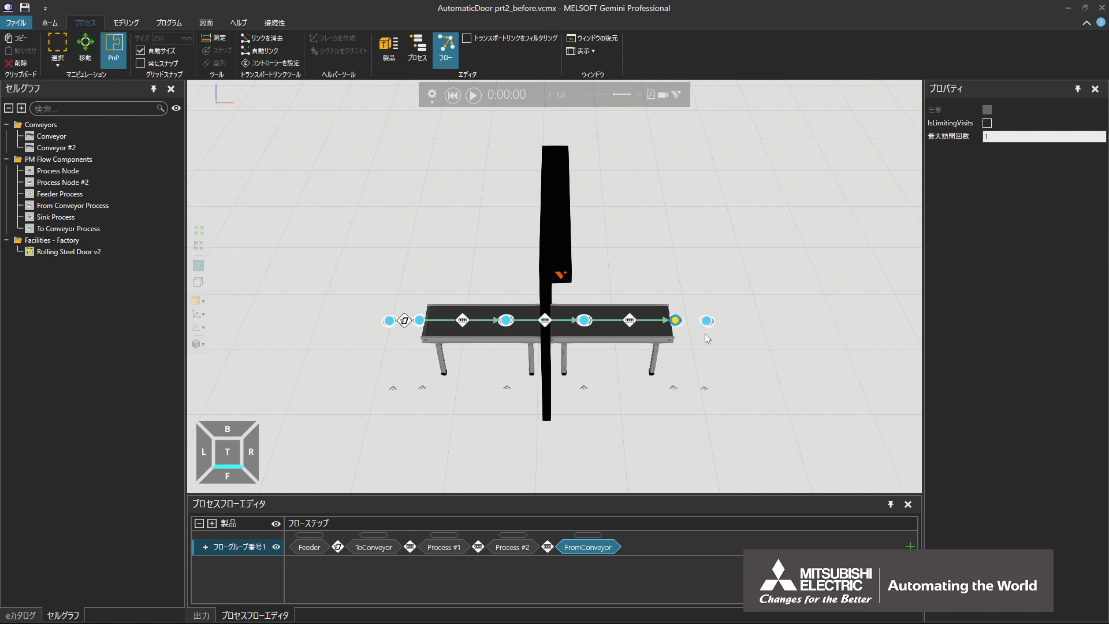
left_click(723, 325)
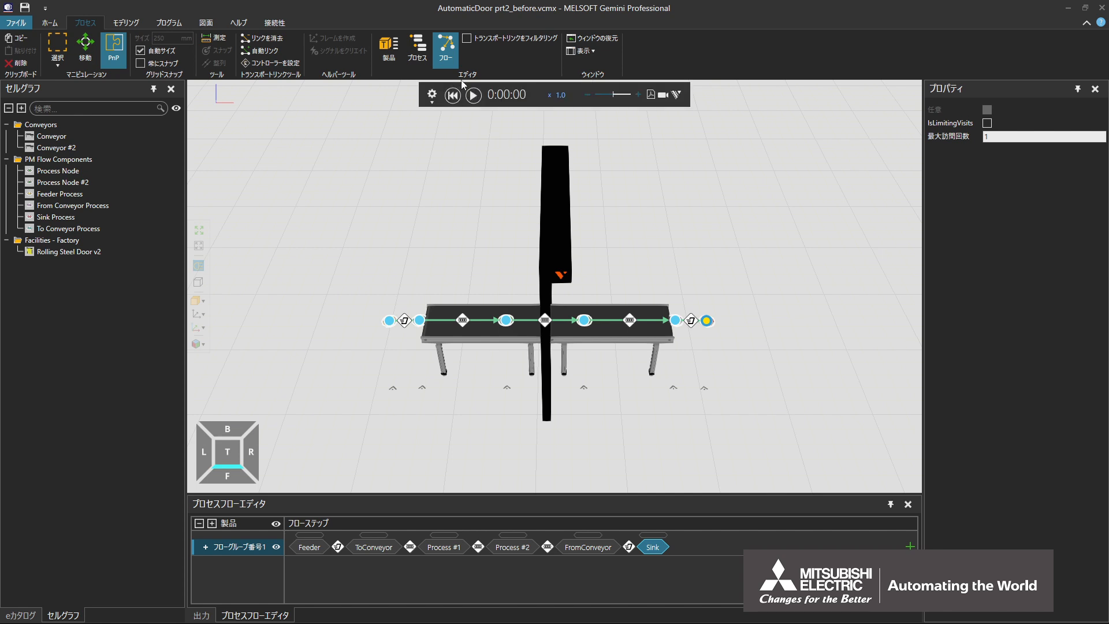
left_click(455, 64)
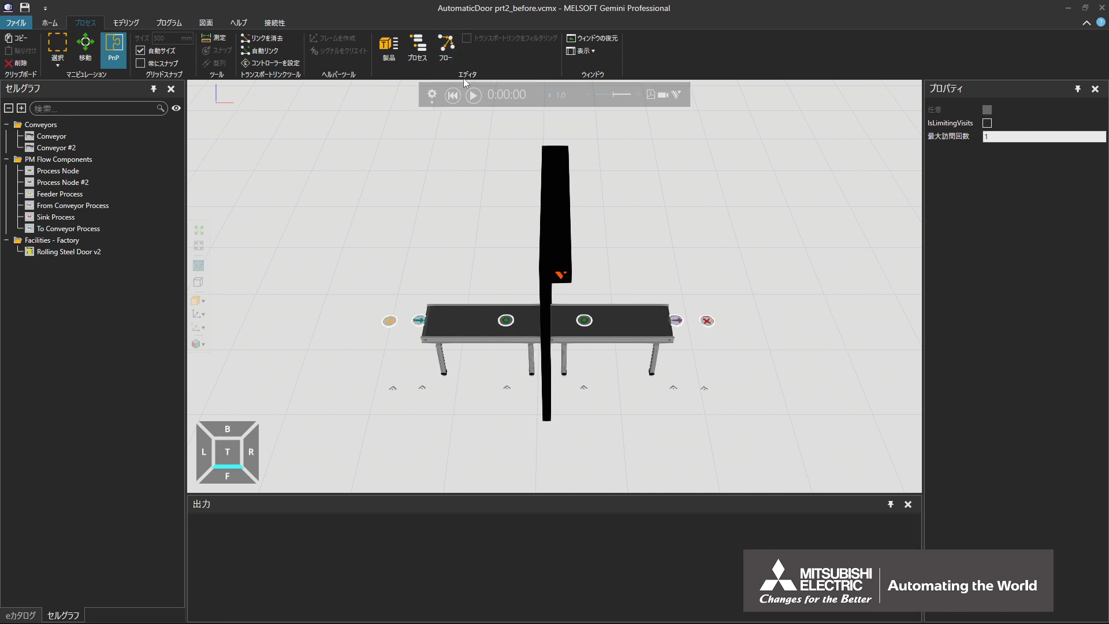
Run the simulation sped up to 9.1x to check the product flow, and reset it
left_click(473, 95)
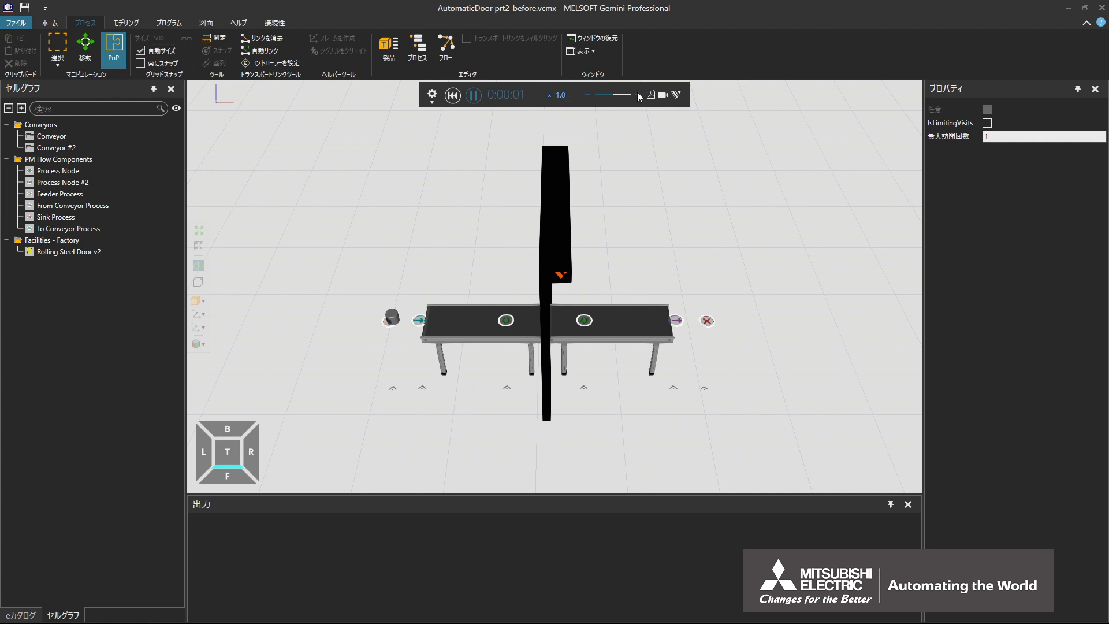
left_click(639, 93)
left_click(639, 93)
left_click(639, 93)
left_click(639, 93)
left_click(639, 93)
left_click(639, 93)
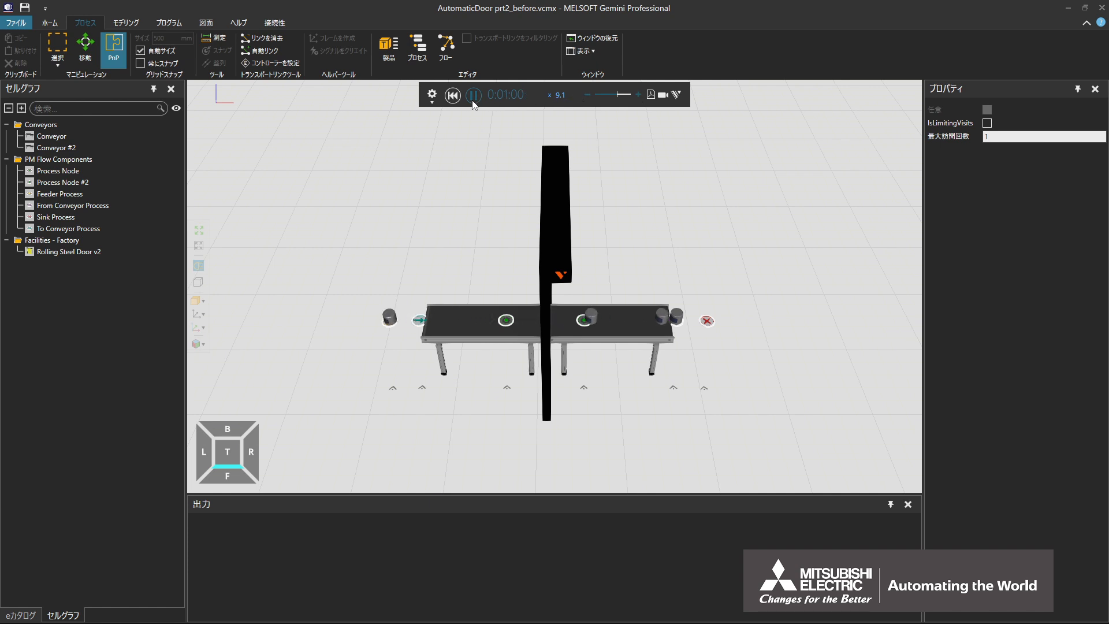
left_click(454, 99)
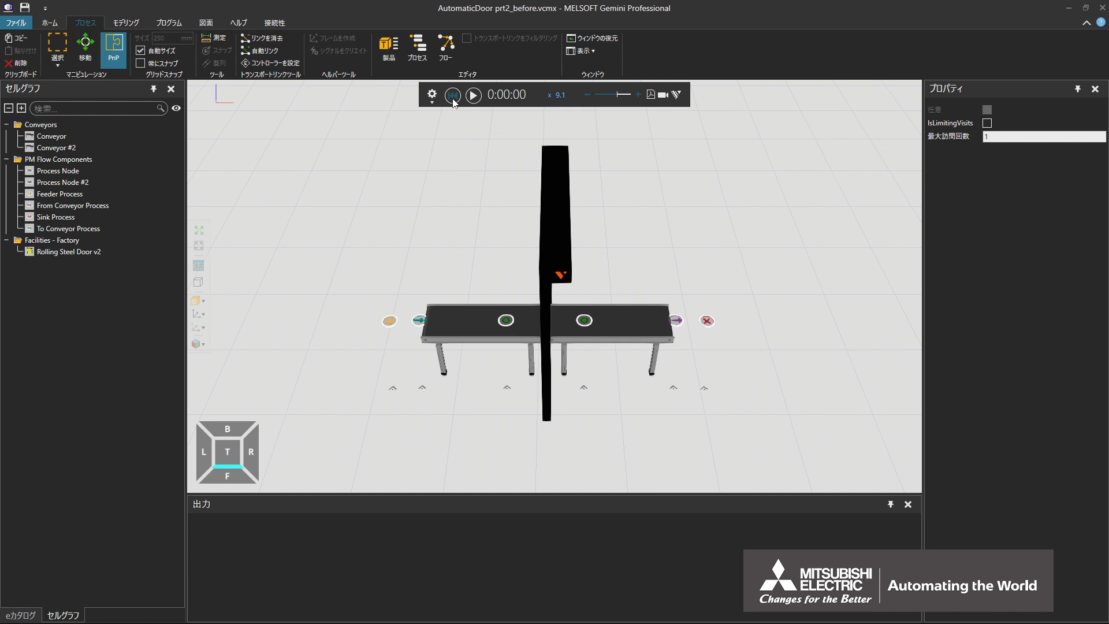
With the ToConveyor routine open for comparison, set the source of the Process #1 TransportIn statement to コンポーネントコンテナから
left_click(425, 61)
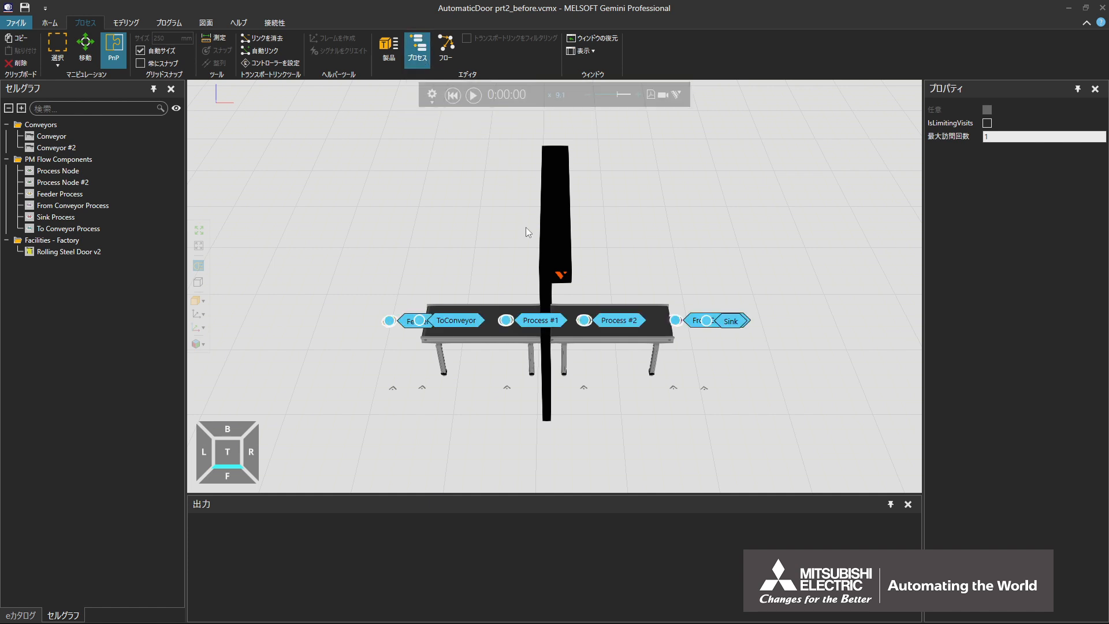
double_click(552, 326)
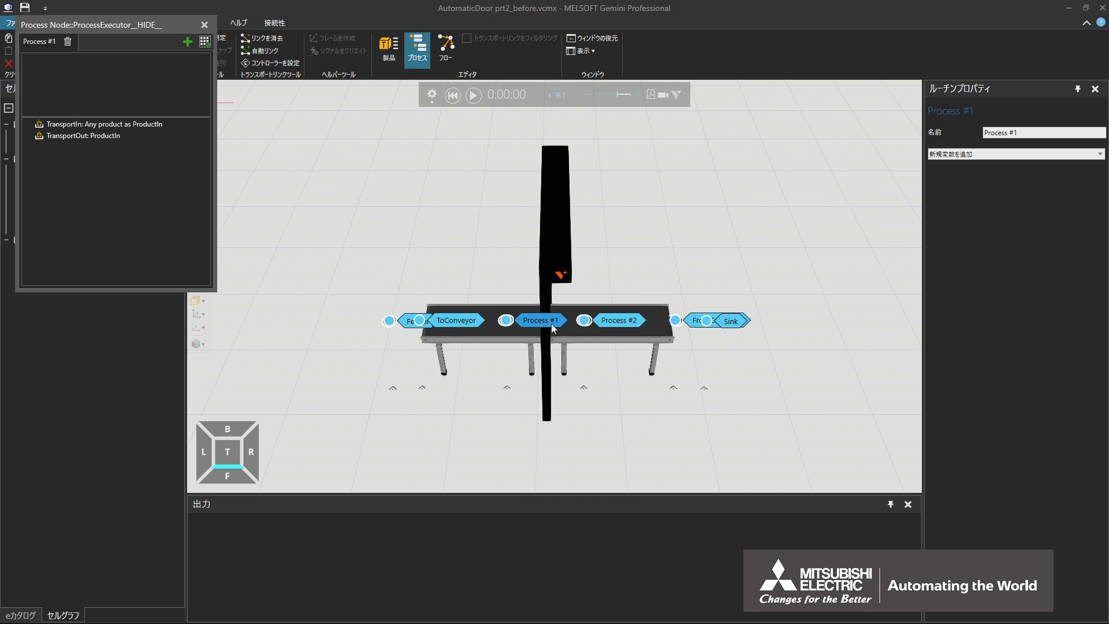
left_click(164, 124)
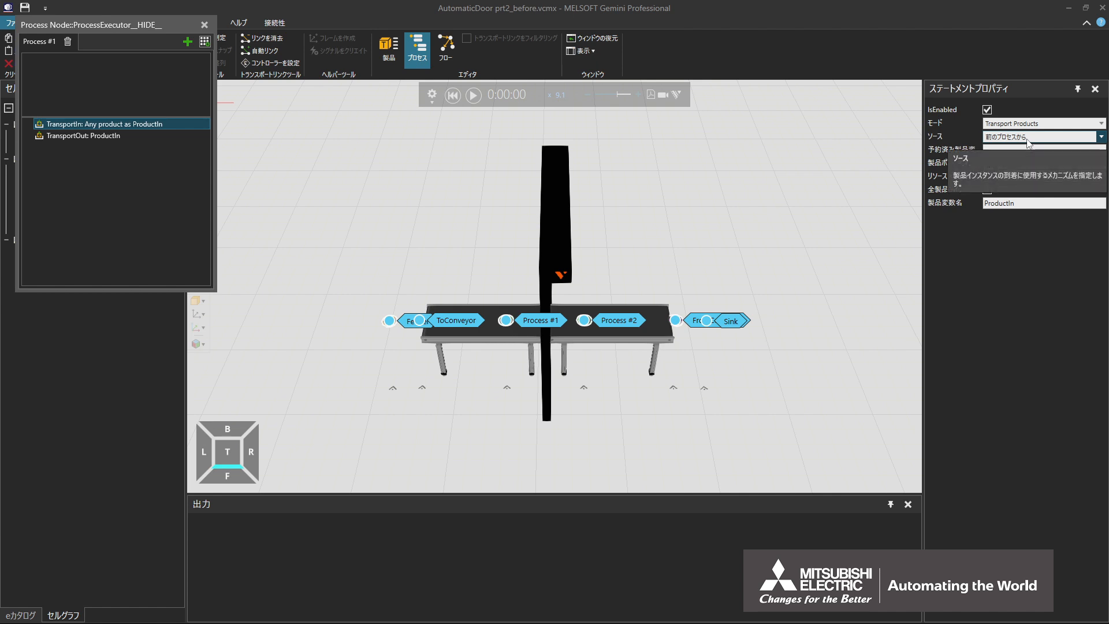
double_click(472, 324)
left_click_drag(149, 41, 136, 308)
left_click(124, 417)
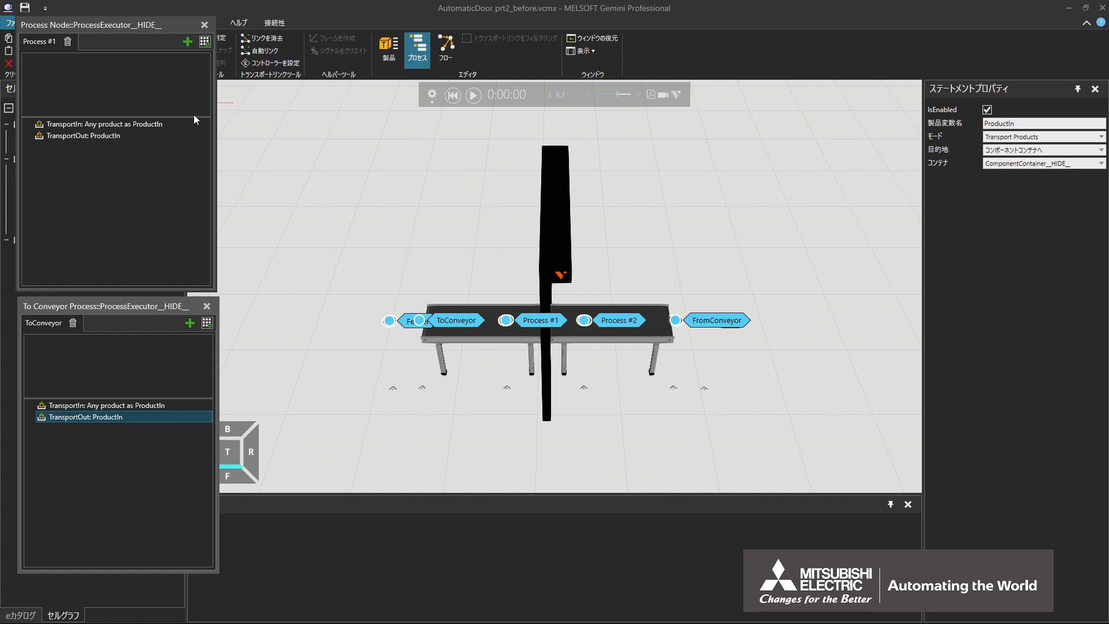
left_click(162, 128)
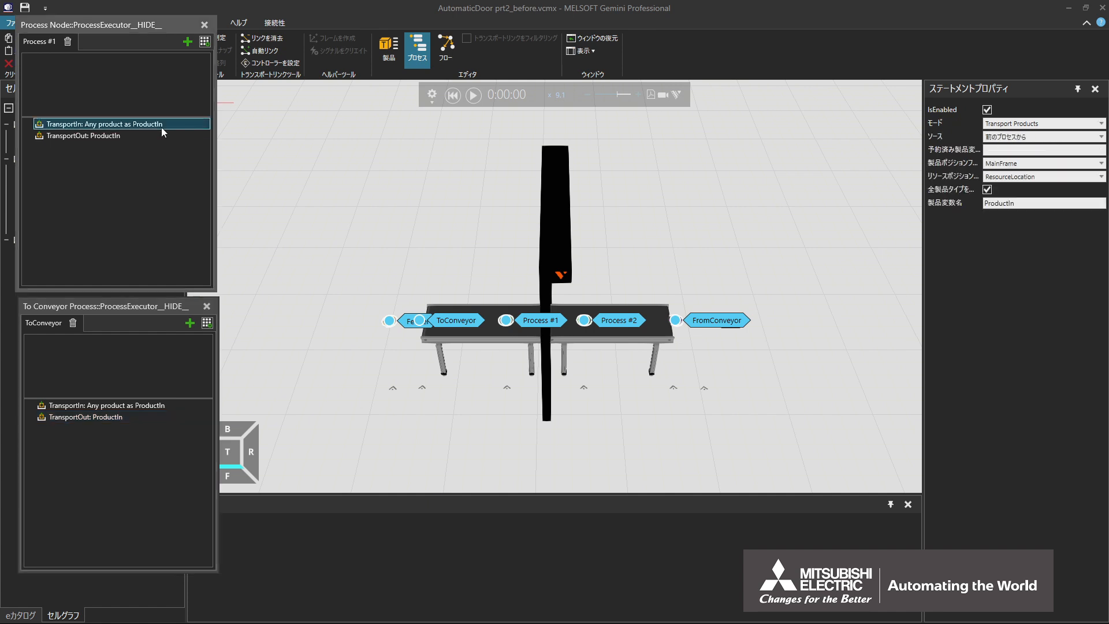
left_click(1030, 142)
left_click(1048, 162)
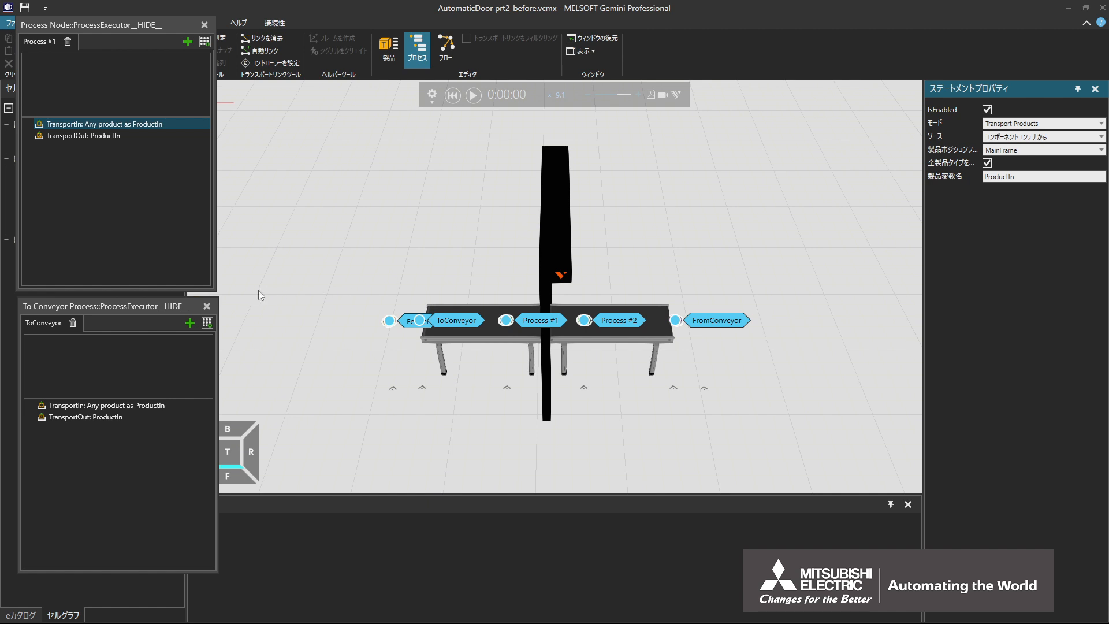
Close the ToConveyor routine and set the destination of the Process #1 TransportOut statement to コンポーネントコンテナへ
left_click(207, 306)
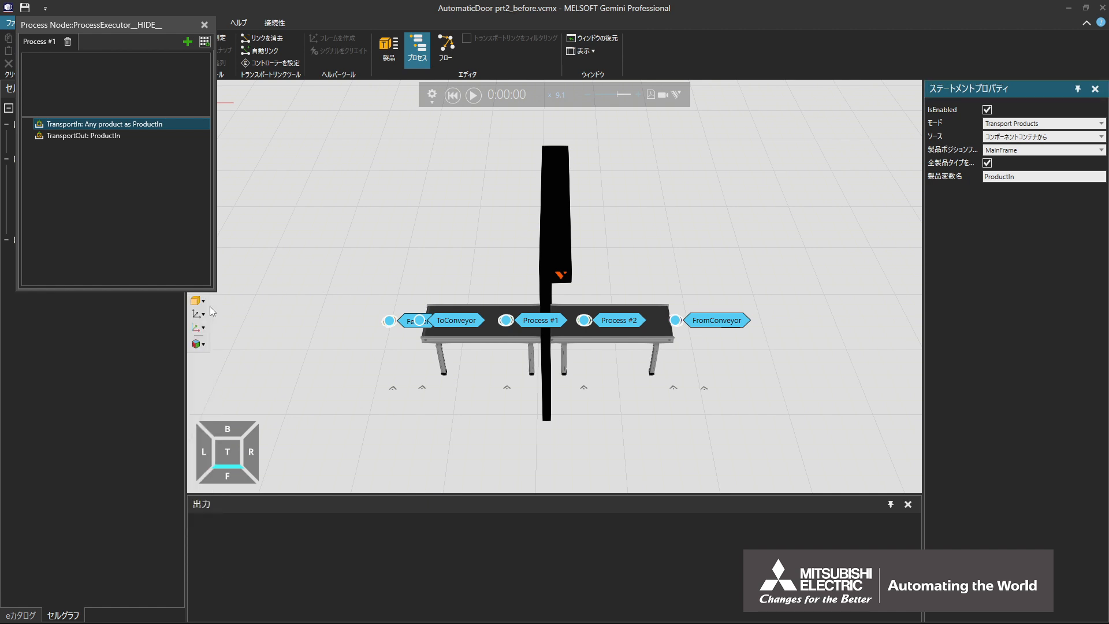
left_click(115, 137)
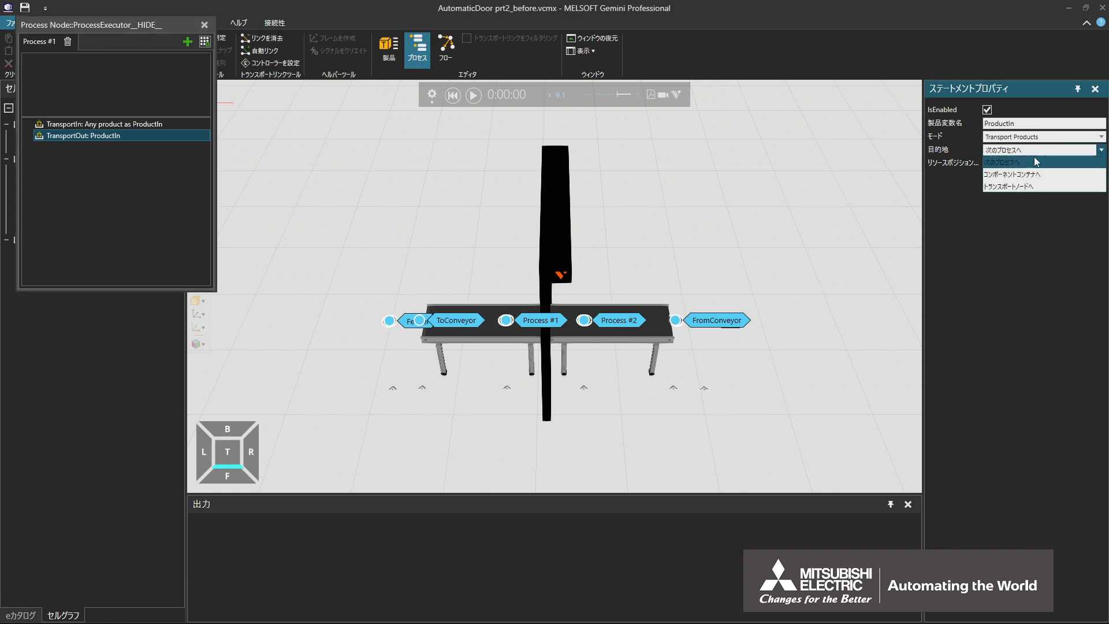
left_click(1012, 174)
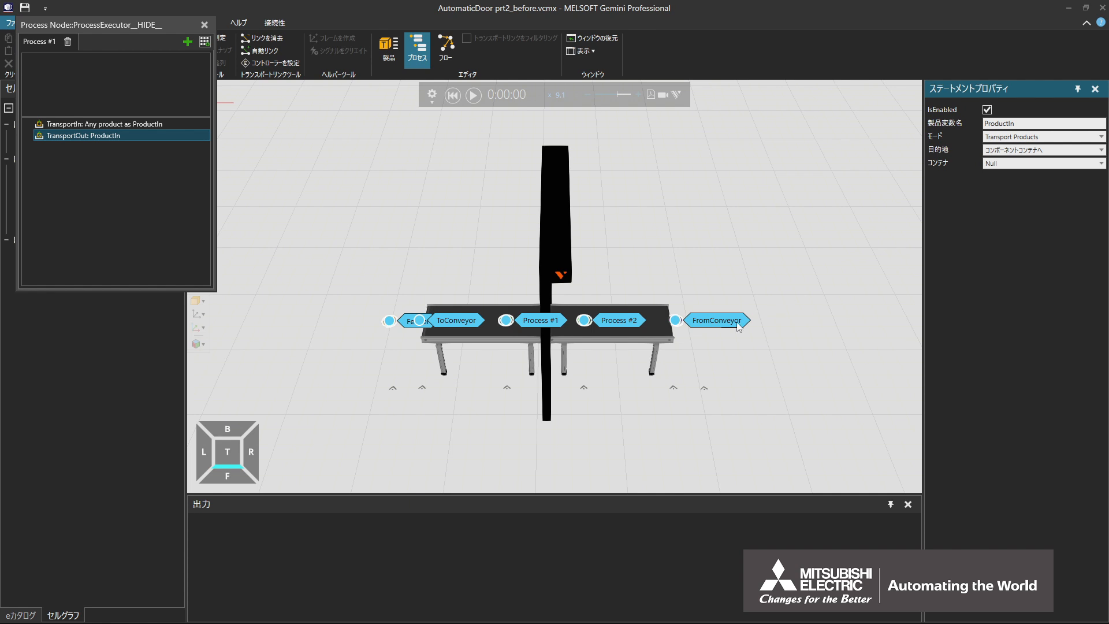
In the Process #2 routine, set the TransportIn source to コンポーネントコンテナから and the TransportOut destination to コンポーネントコンテナへ
left_click(639, 324)
double_click(640, 324)
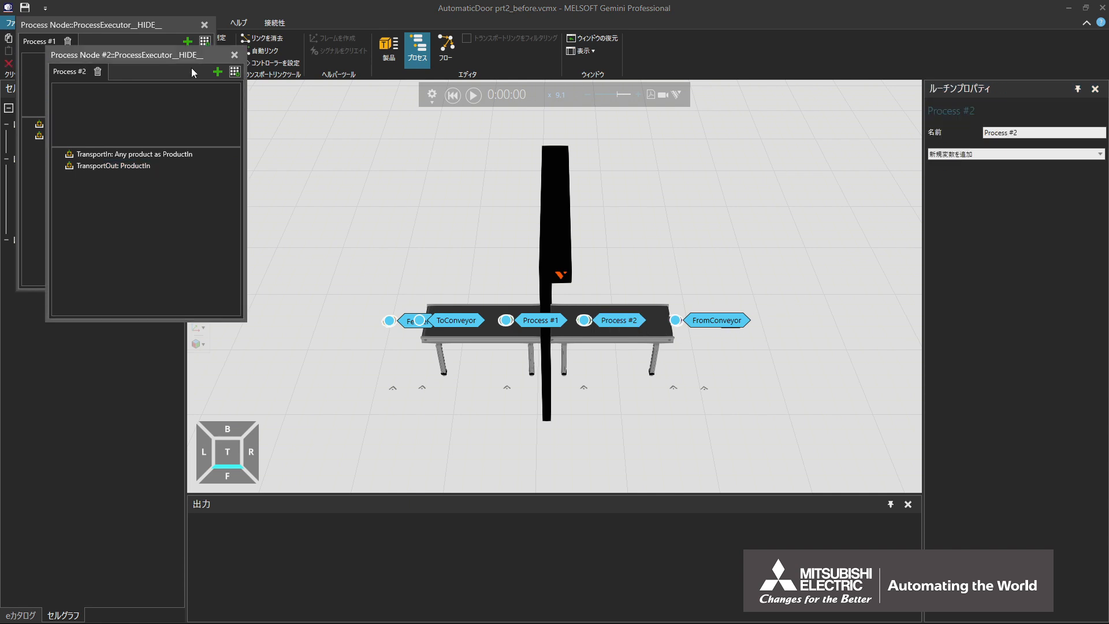
left_click_drag(192, 68, 148, 306)
left_click(168, 407)
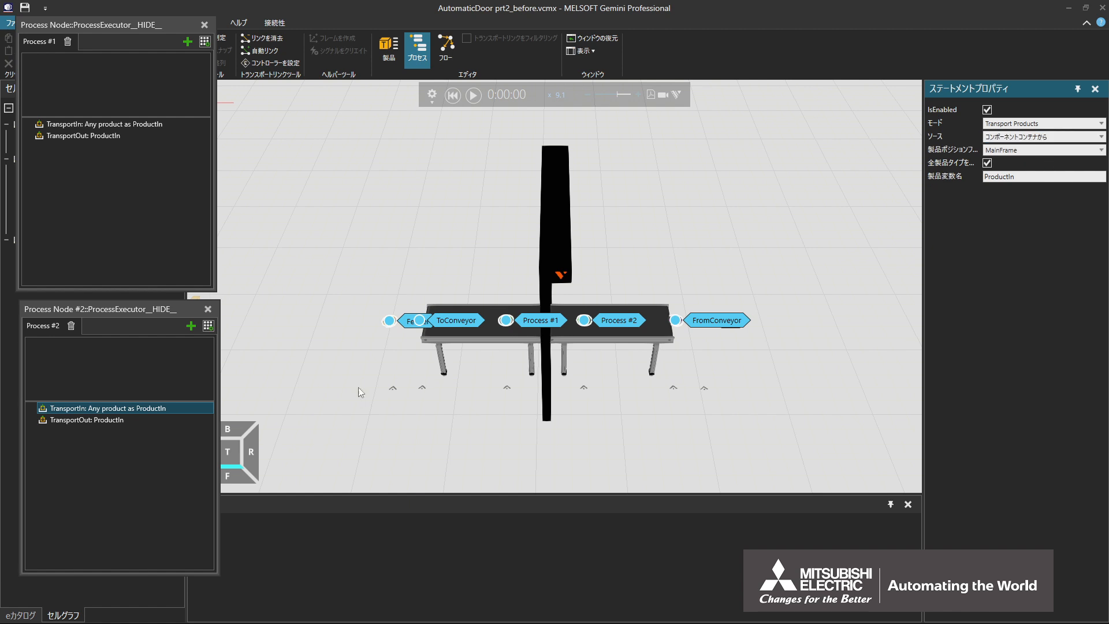
left_click(122, 419)
left_click(1029, 151)
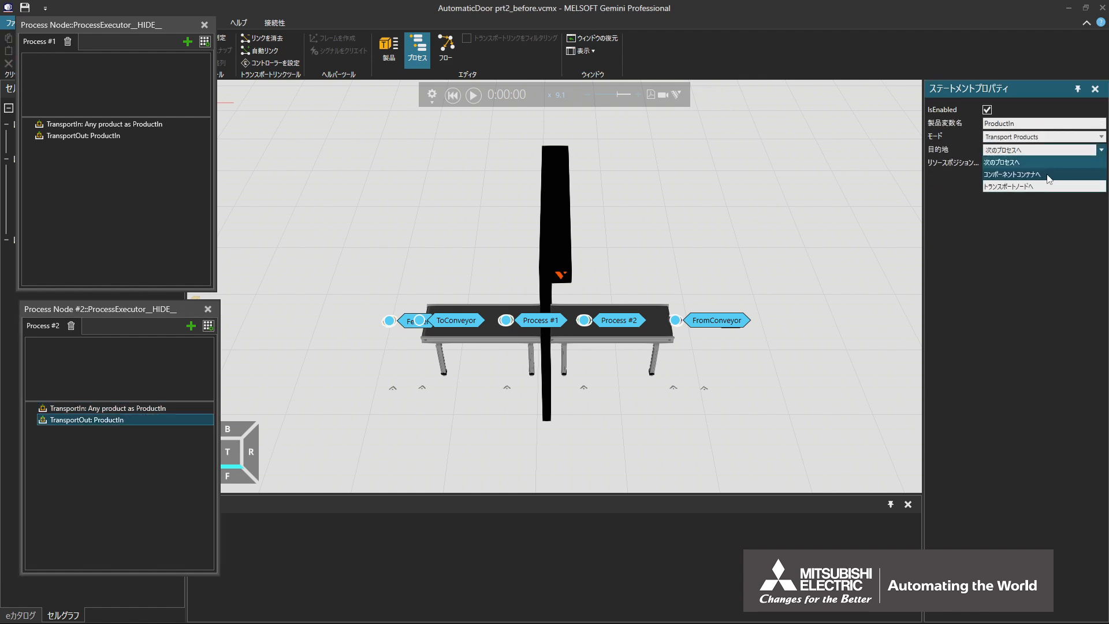
left_click(1045, 173)
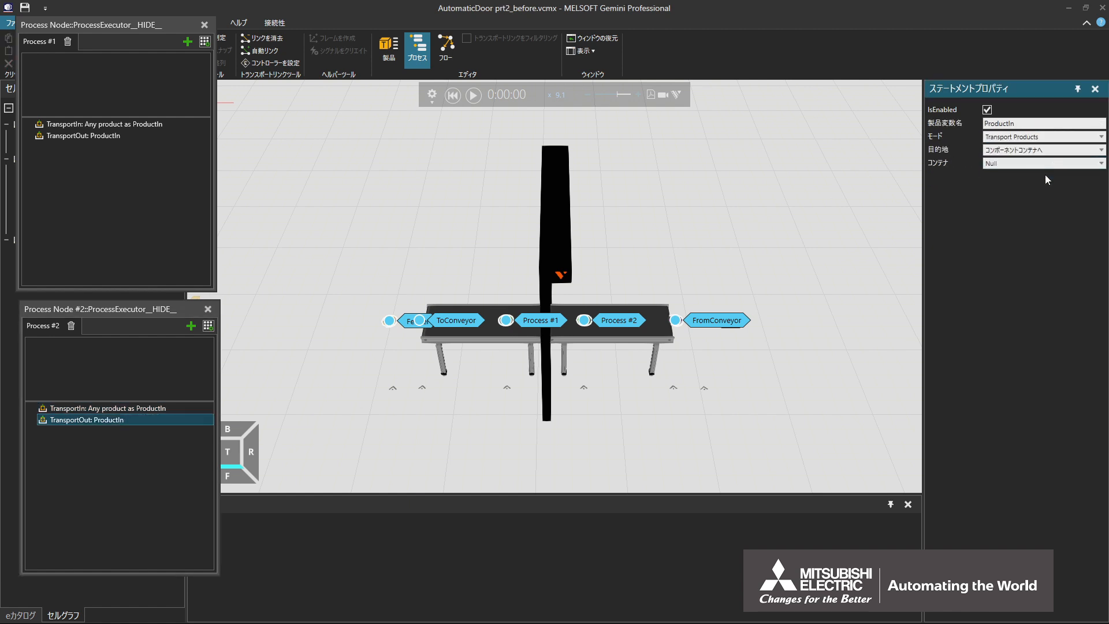
left_click(428, 66)
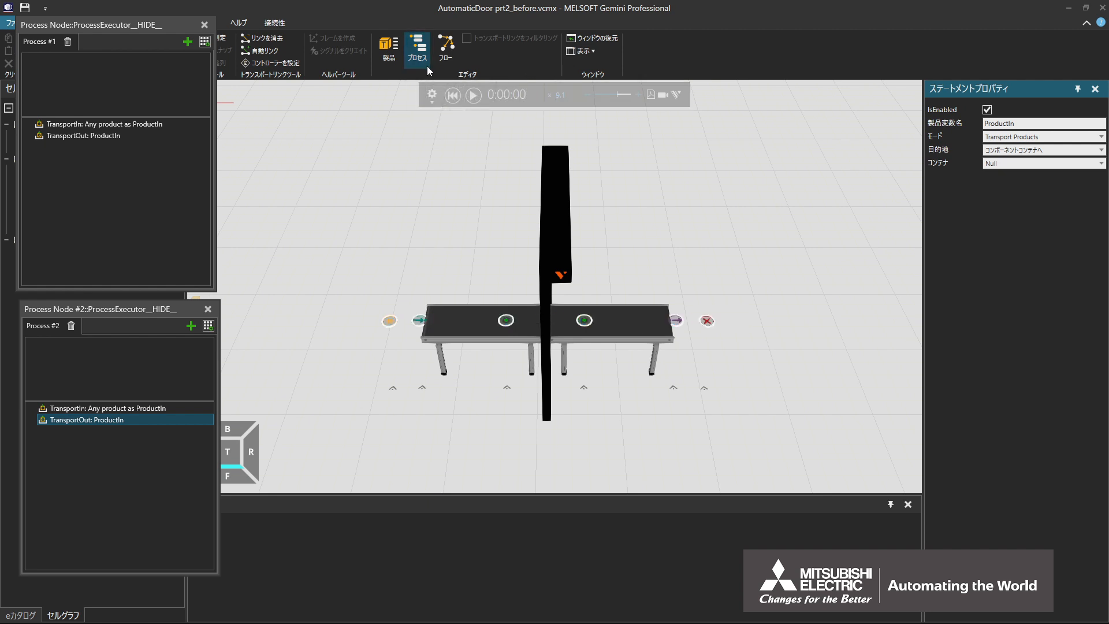
Run the simulation, watch the products pass the rolling door from an angled view, and reset it
left_click(474, 95)
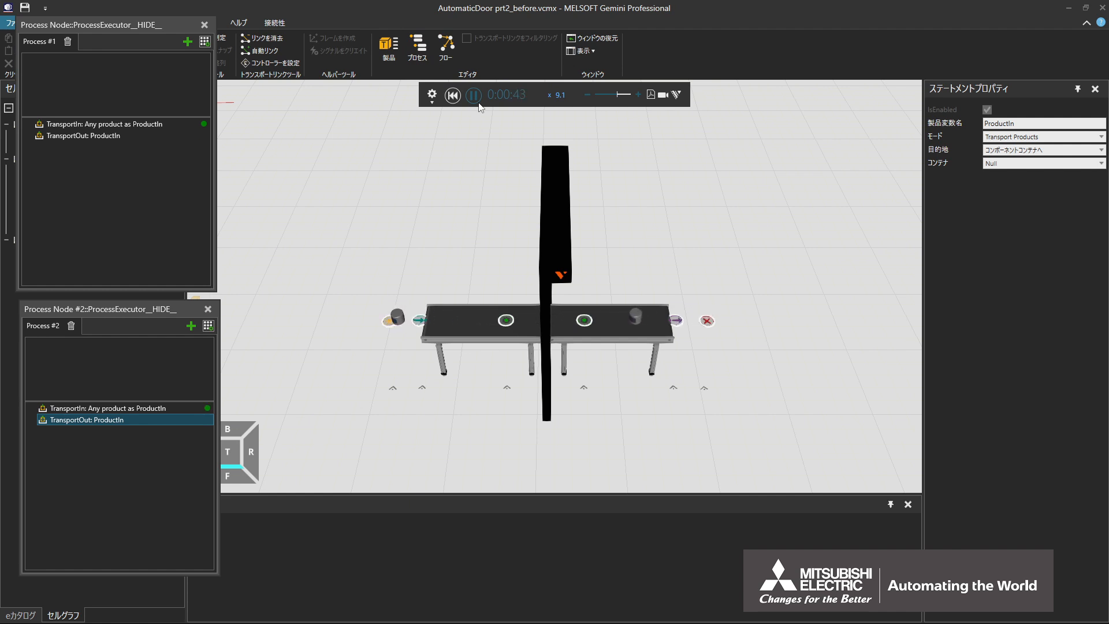
right_click_drag(595, 423, 723, 296)
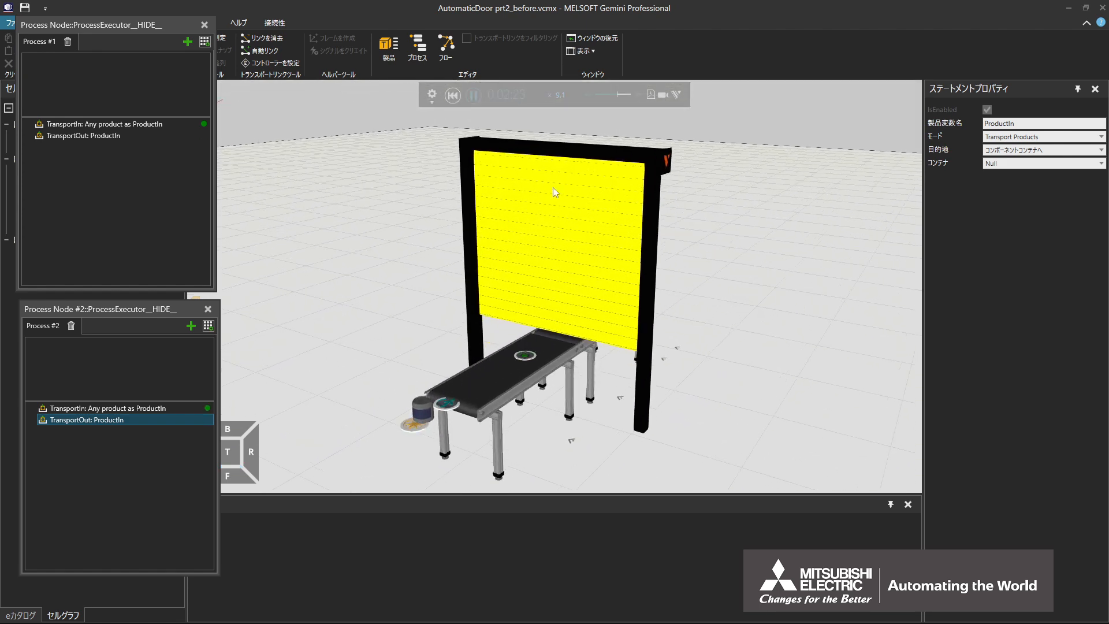
left_click(452, 96)
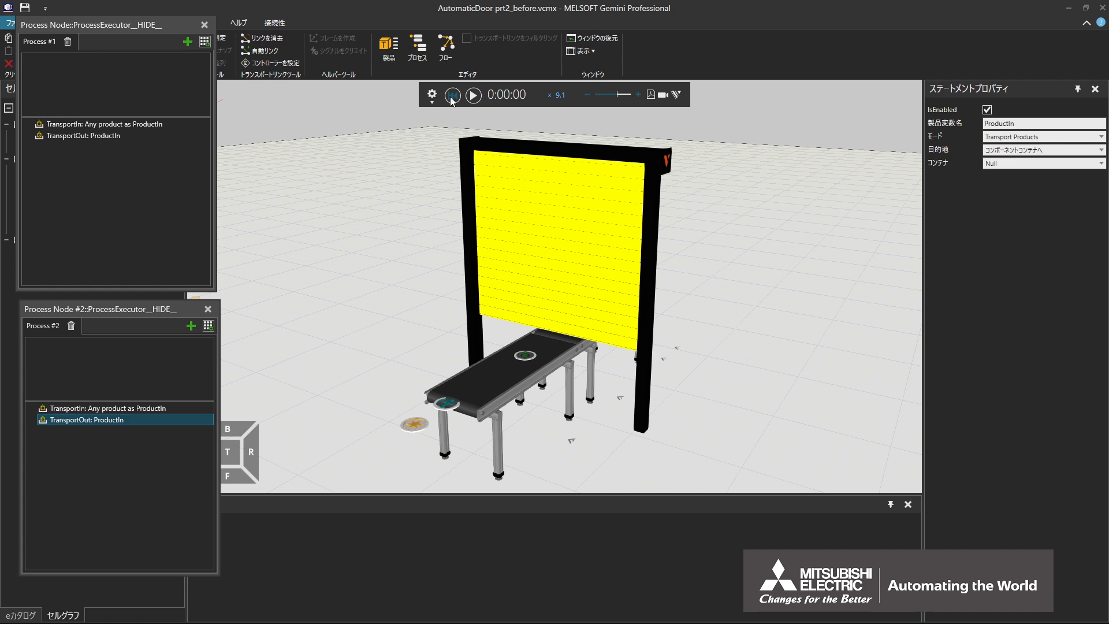
After TransportIn in Process #1, add a SendSignal statement that sends True to the IN_J1_Up signal of Rolling Steel Door v2
left_click(168, 126)
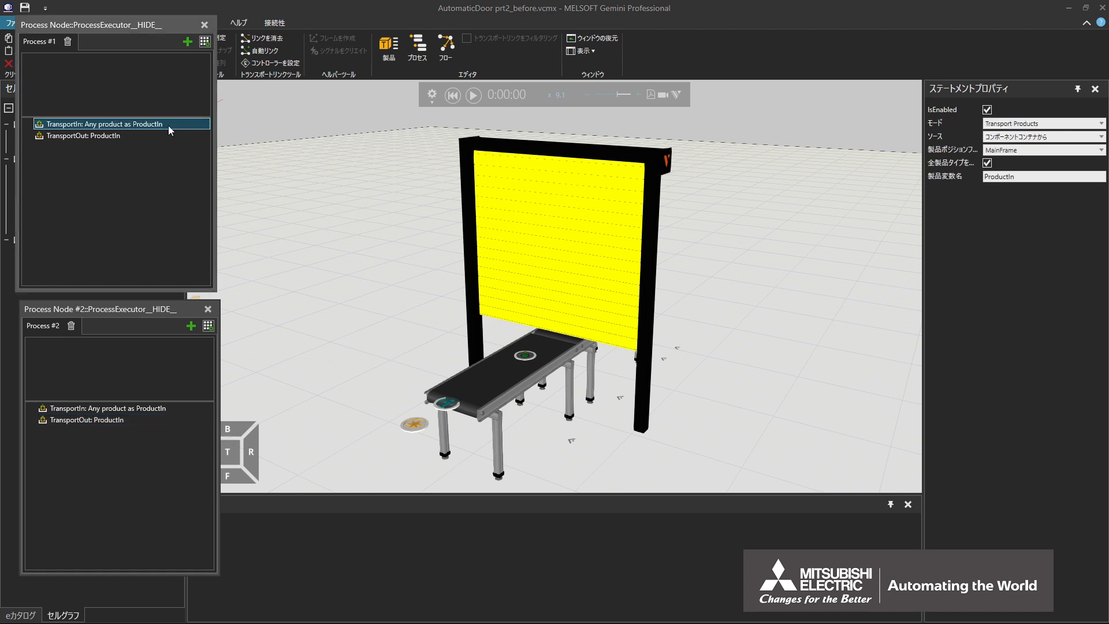
left_click(207, 45)
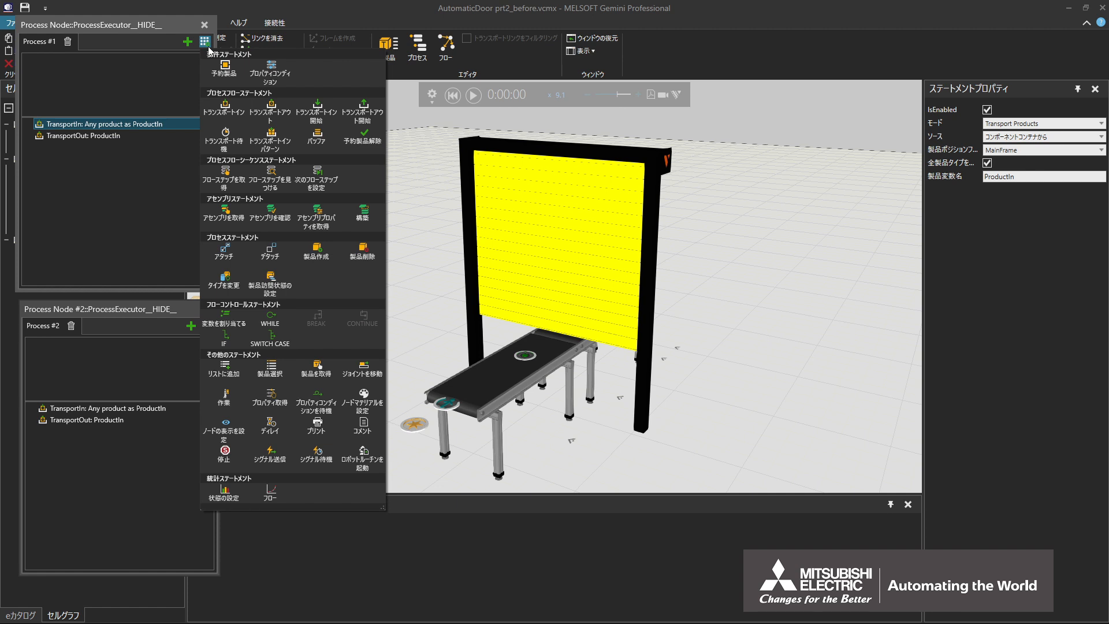
left_click(287, 463)
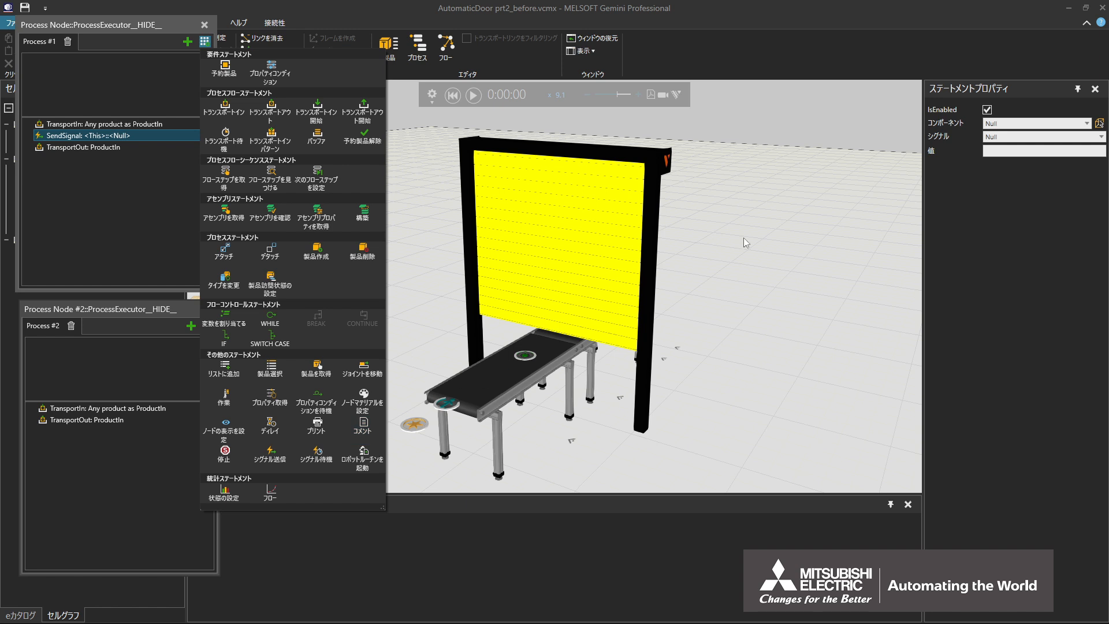
left_click(1002, 127)
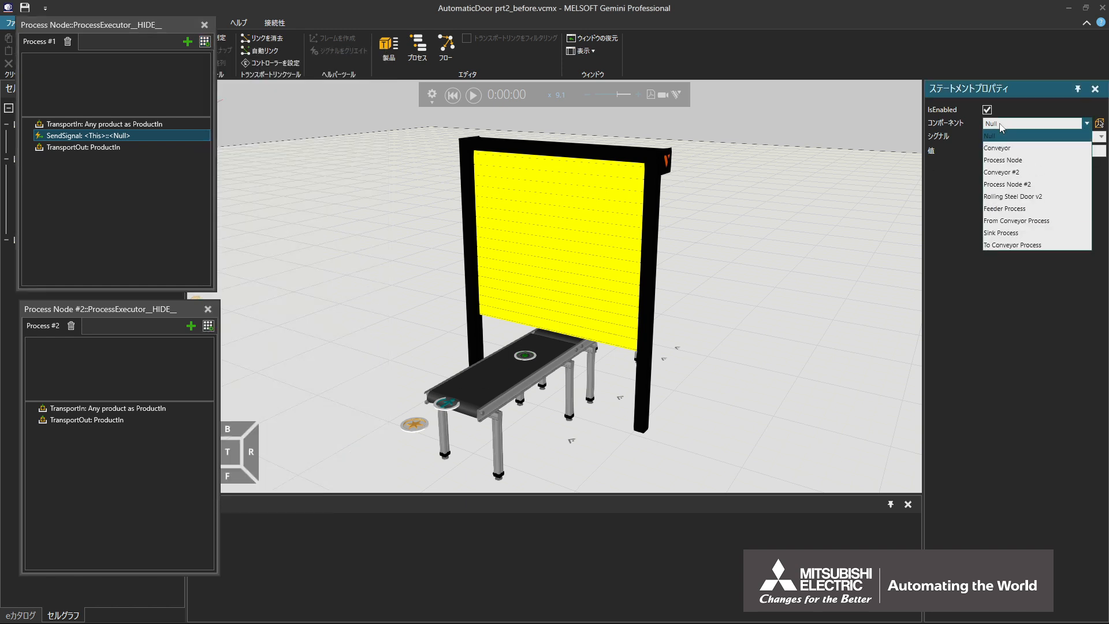
left_click(1045, 197)
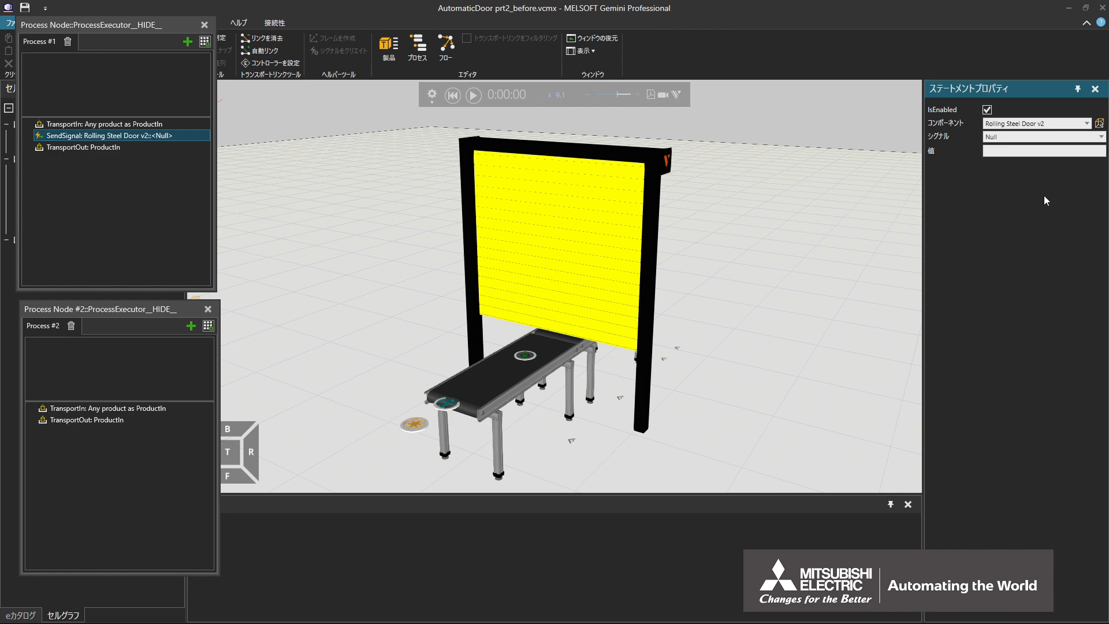
left_click(1001, 139)
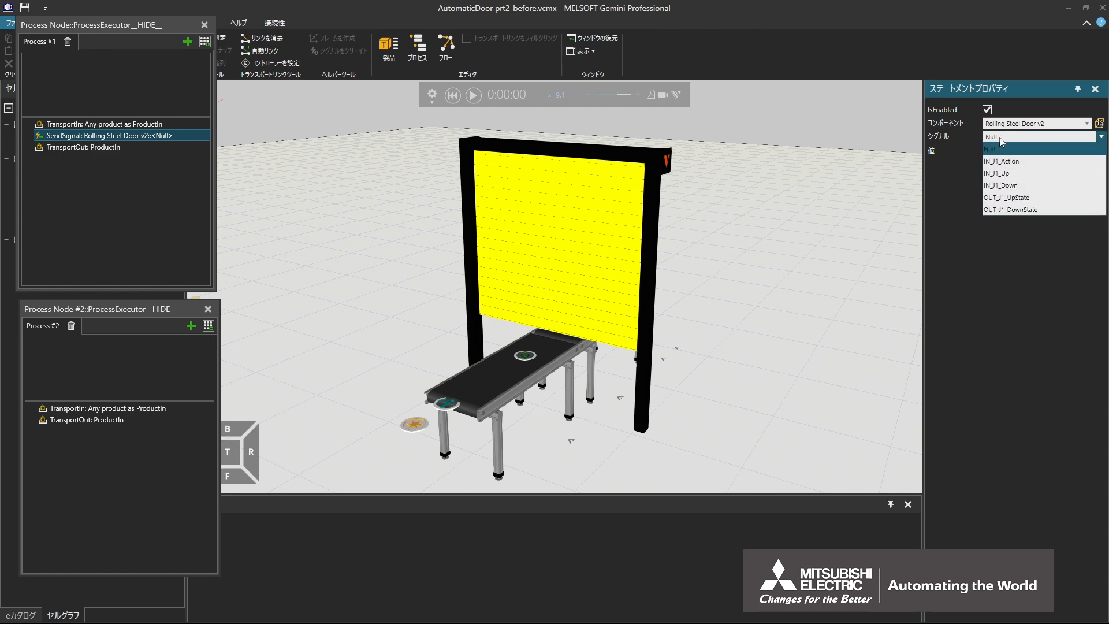
left_click(1008, 176)
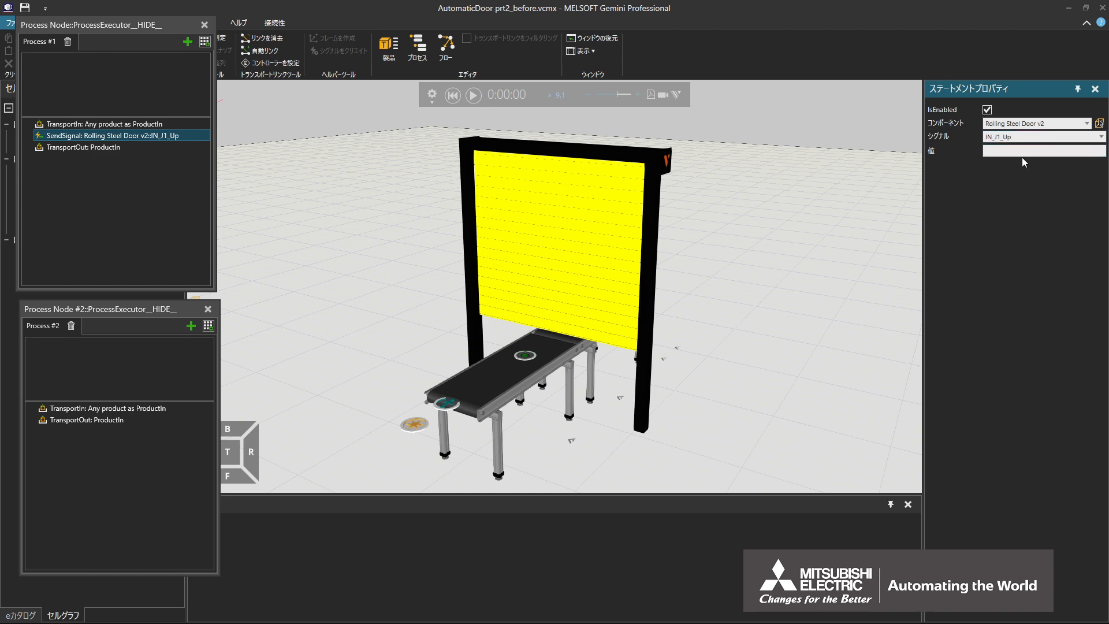
left_click(1023, 153)
type("True")
key("Return")
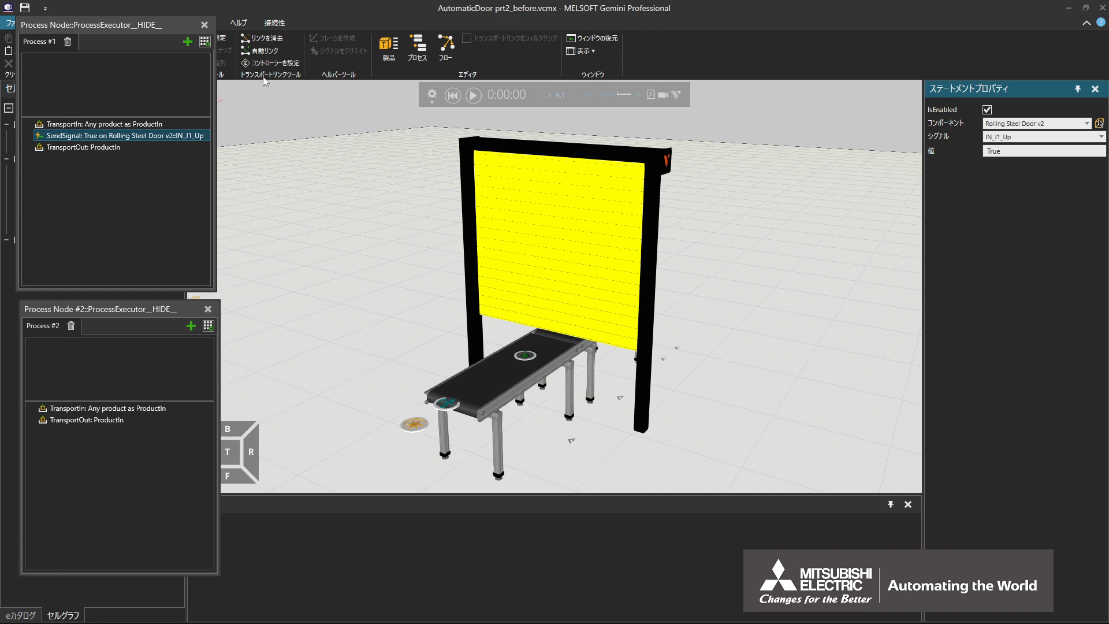
Below it in Process #1, add a WaitSignal statement for Rolling Steel Door v2's OUT_J1_UpState signal with the condition True
left_click(205, 41)
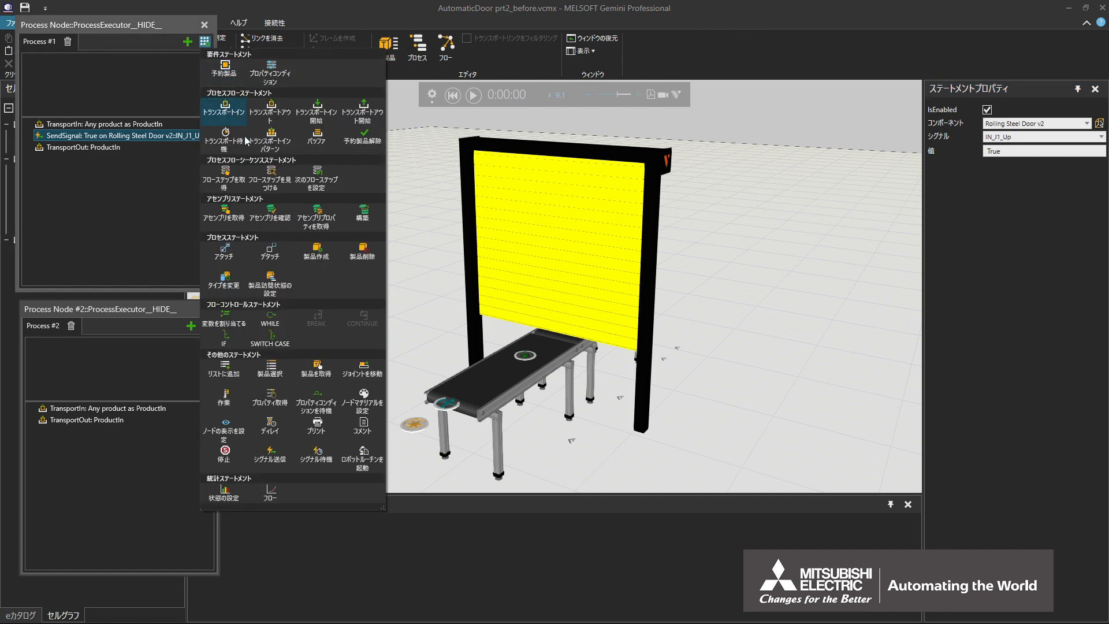
left_click(327, 466)
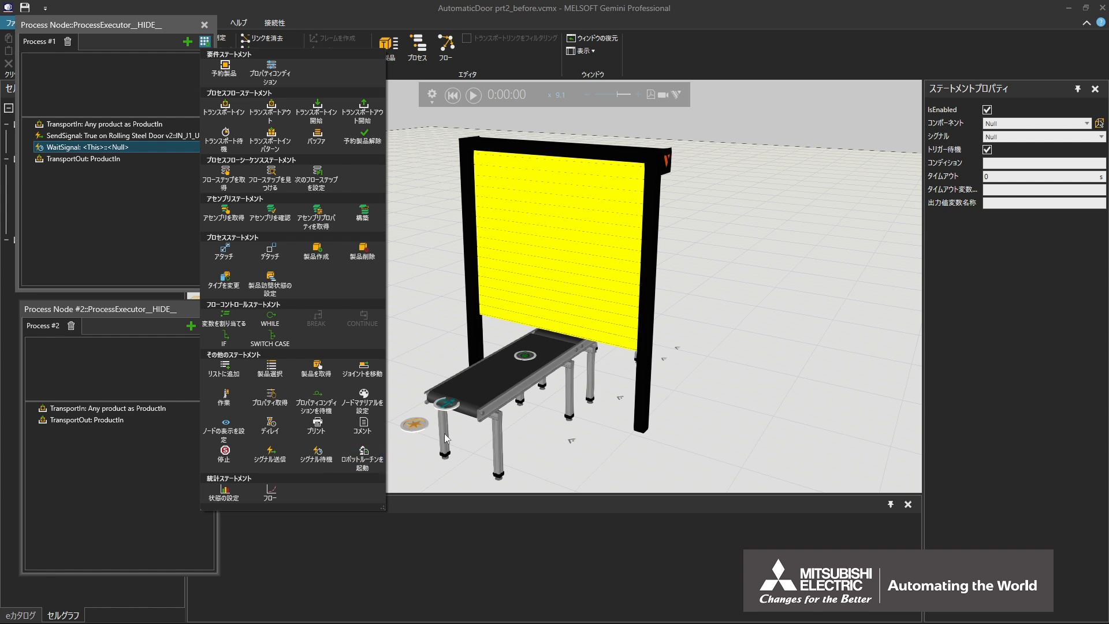
left_click(1004, 123)
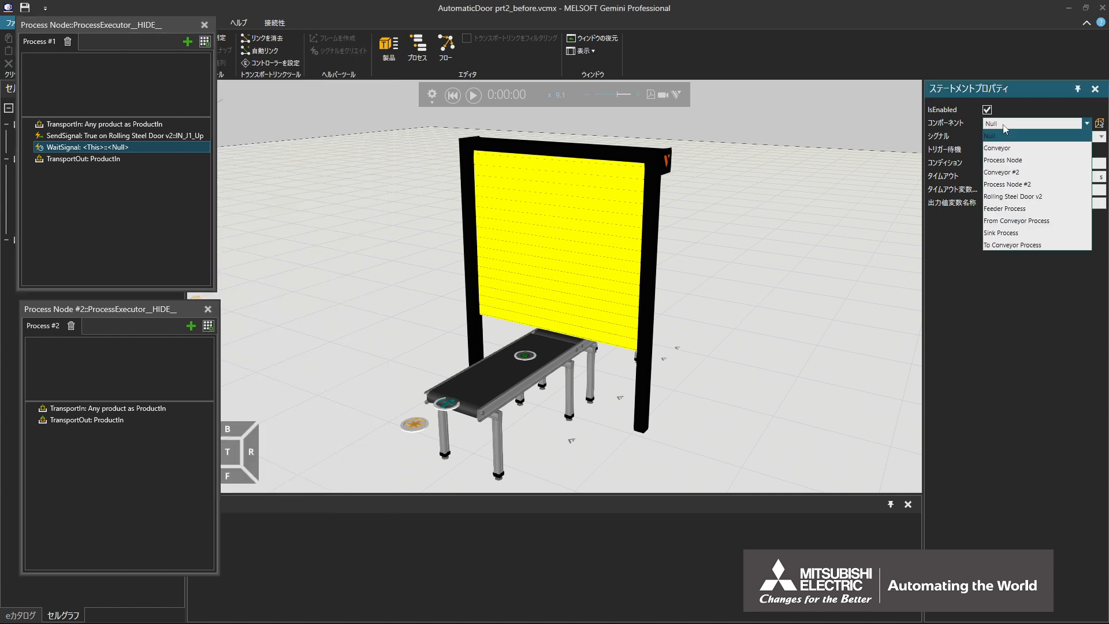
left_click(1046, 197)
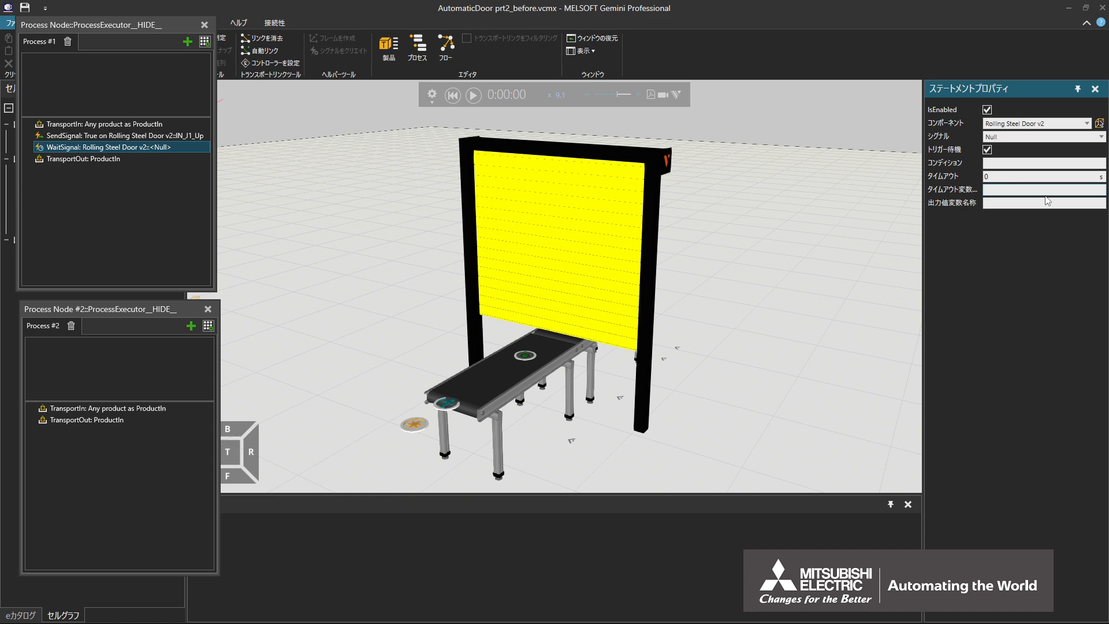
left_click(1004, 139)
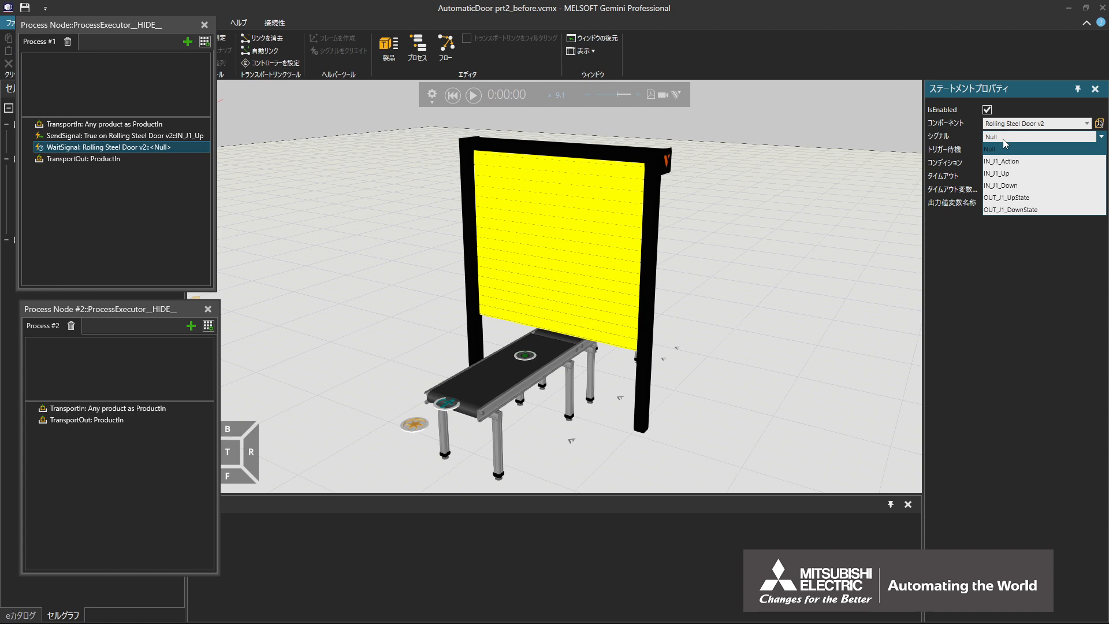
left_click(1033, 199)
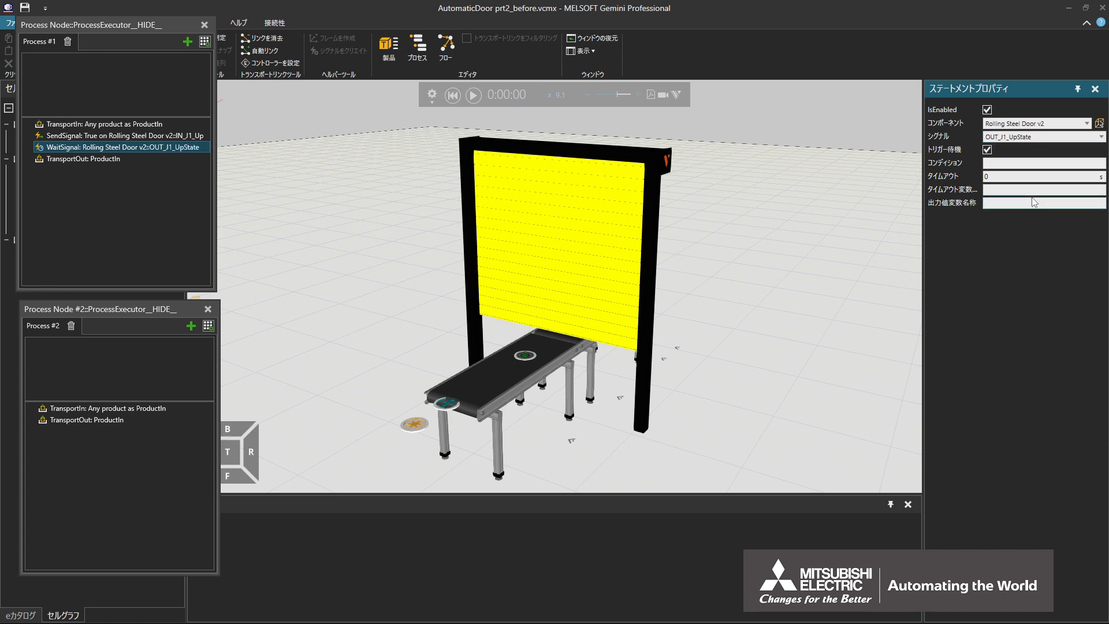
left_click(1022, 164)
type("True")
key("Return")
Copy the Process #1 SendSignal statement and paste it directly after the WaitSignal statement
left_click(199, 137)
right_click(200, 138)
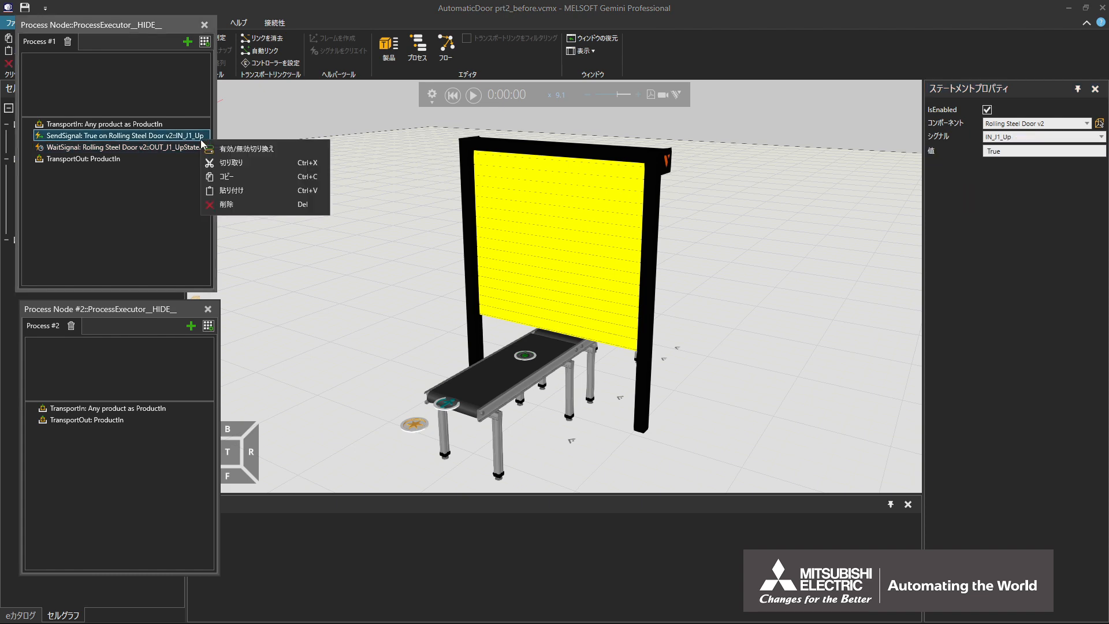
left_click(231, 177)
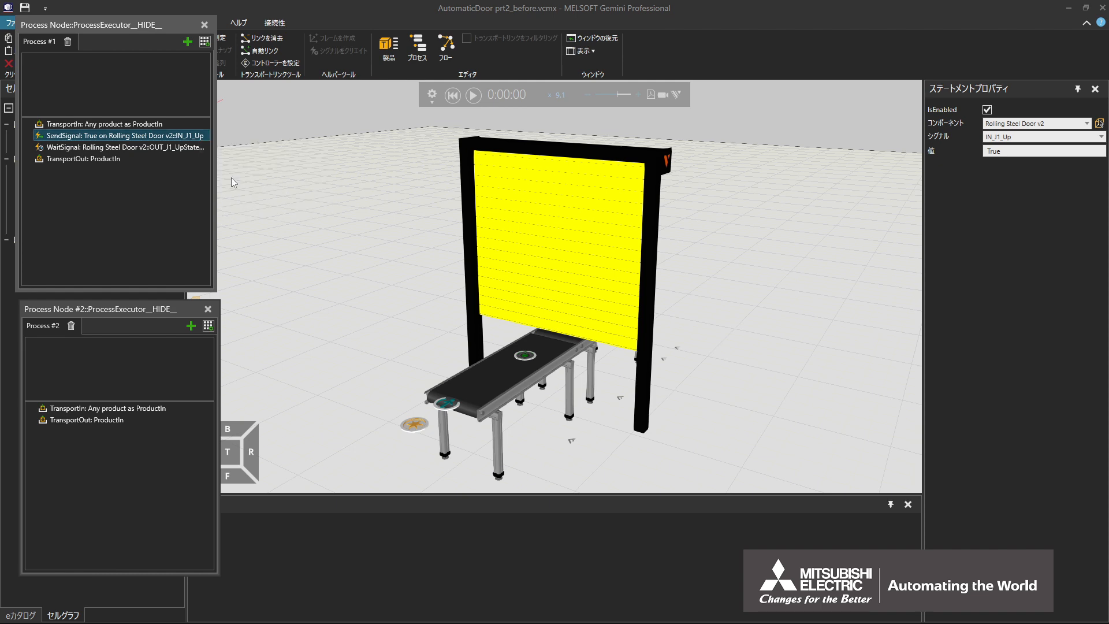
left_click(197, 149)
right_click(198, 149)
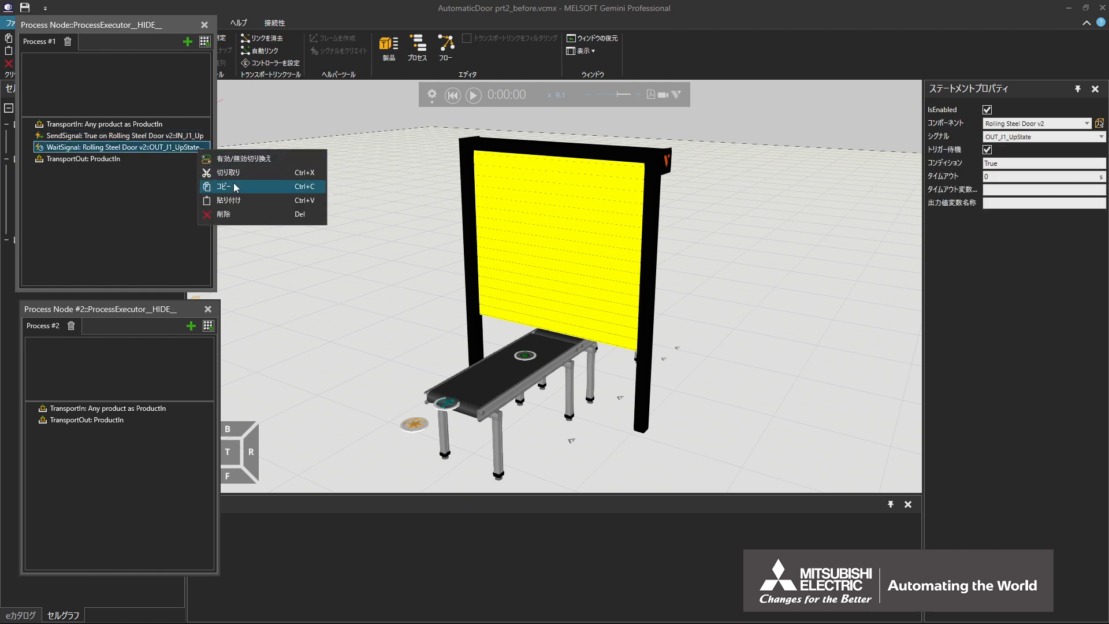
left_click(238, 200)
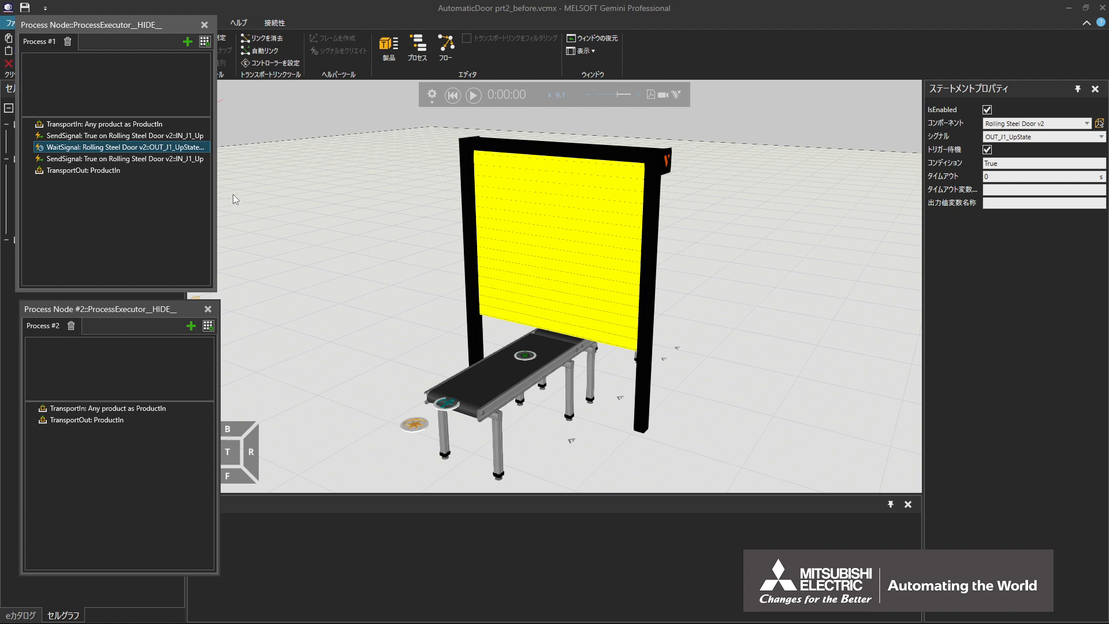
Set the signal value of the pasted SendSignal statement in Process #1 to False
left_click(199, 160)
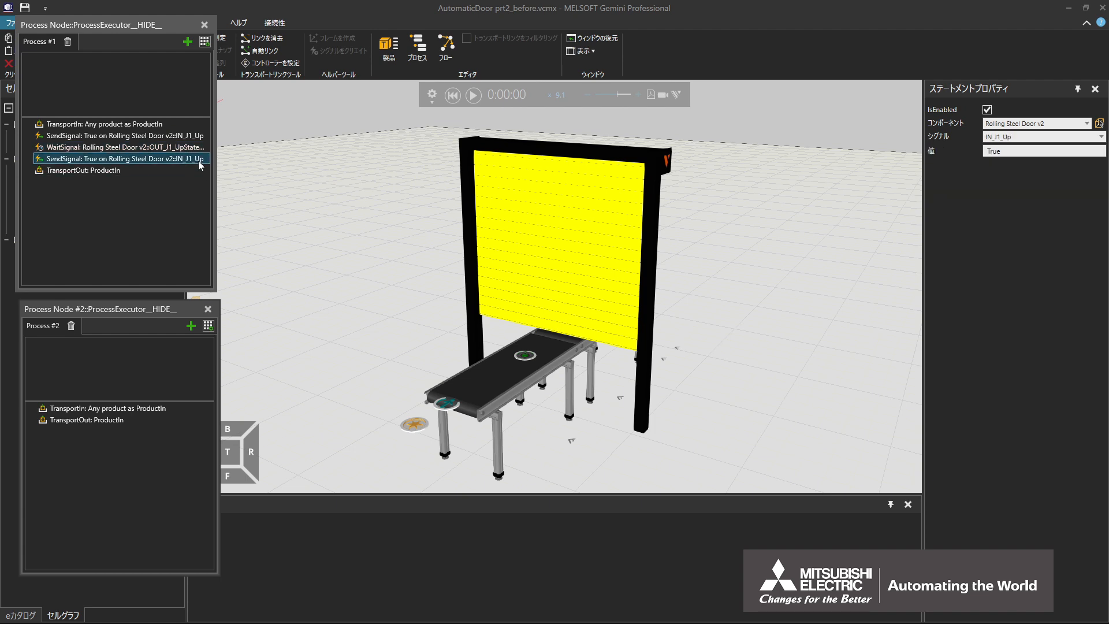
left_click(1011, 151)
key("BackSpace")
key("BackSpace")
key("BackSpace")
type("False")
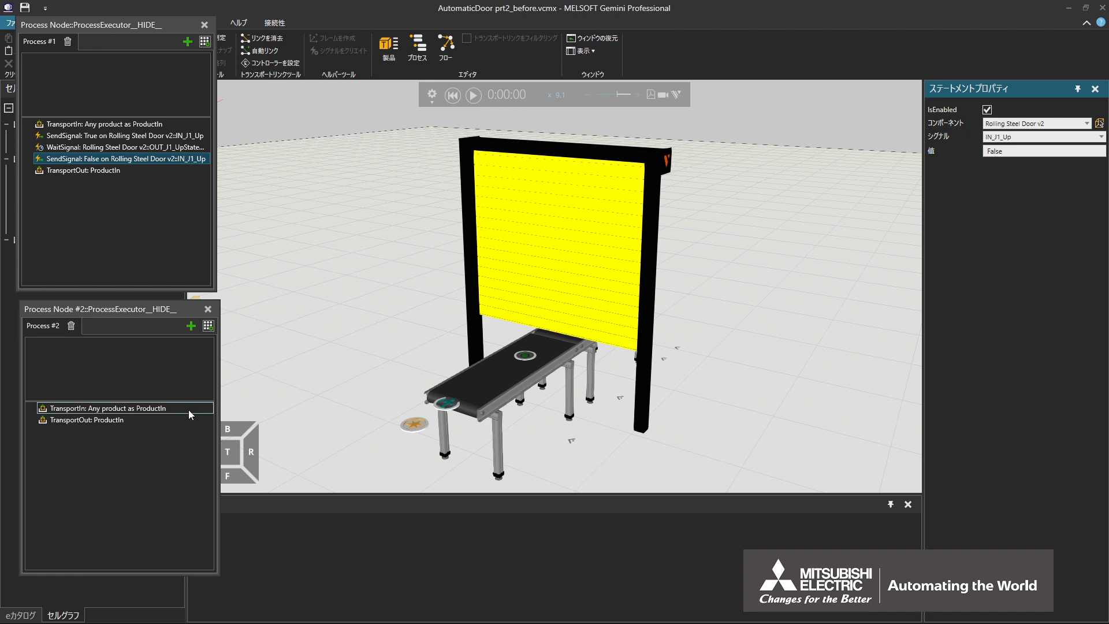
After TransportIn in Process #2, add a SendSignal statement that sends True to the IN_J1_Down signal of Rolling Steel Door v2
left_click(169, 411)
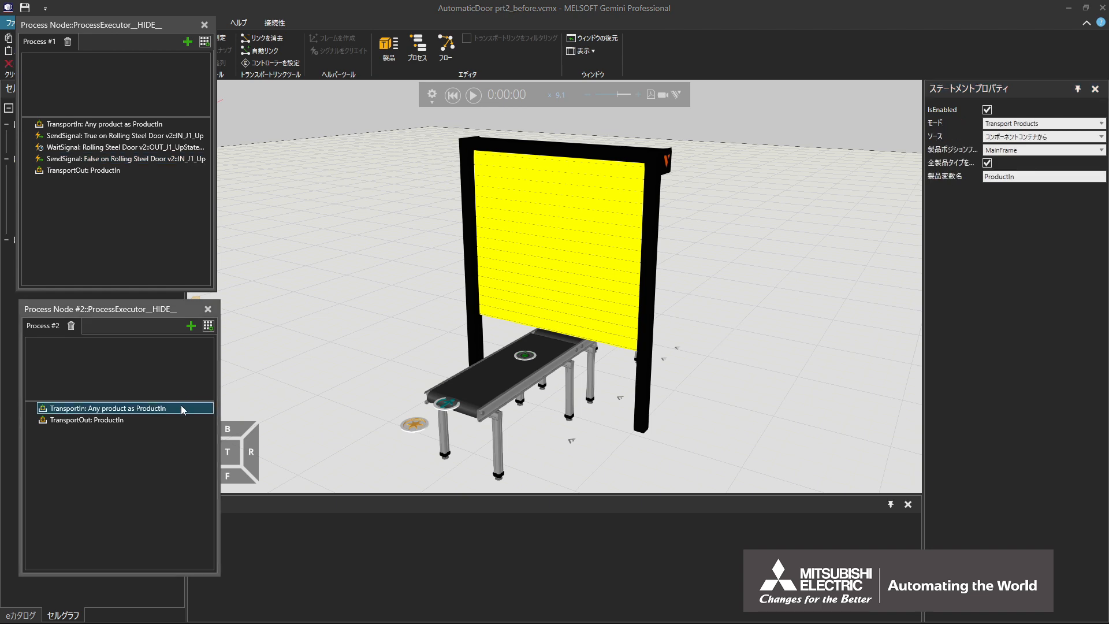
left_click(208, 327)
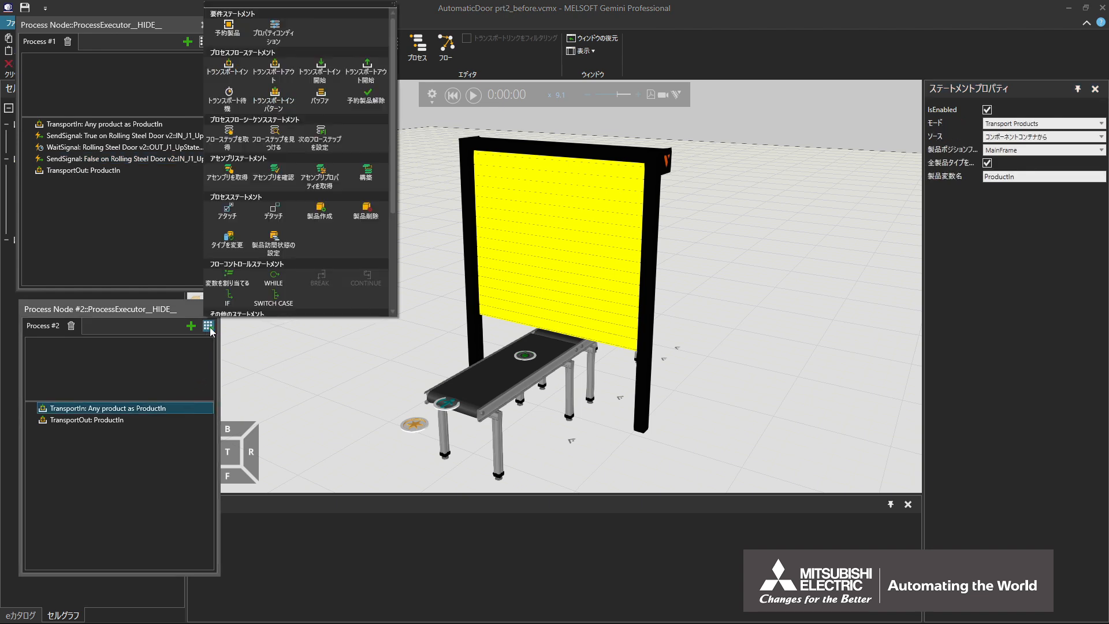
scroll(246, 290, "down", 5)
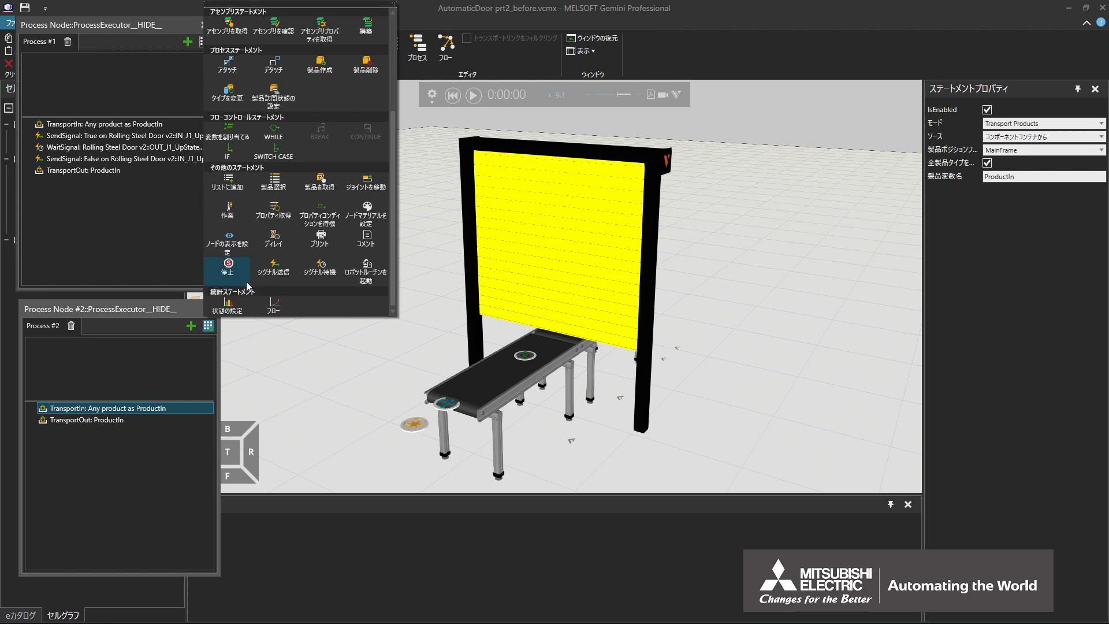
left_click(289, 281)
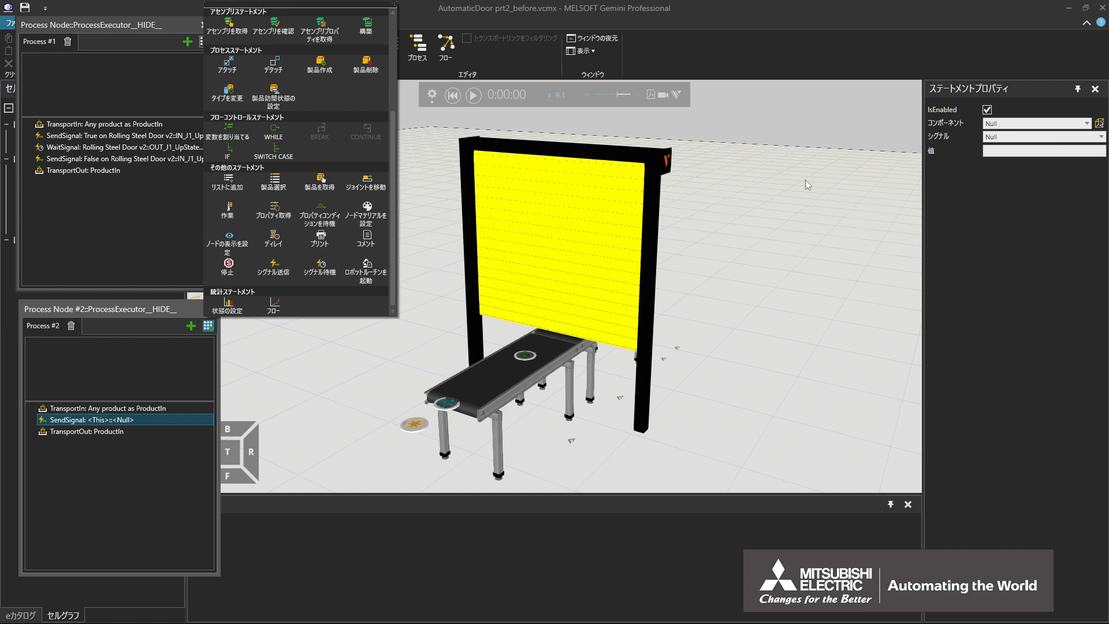
left_click(1004, 127)
left_click(1004, 128)
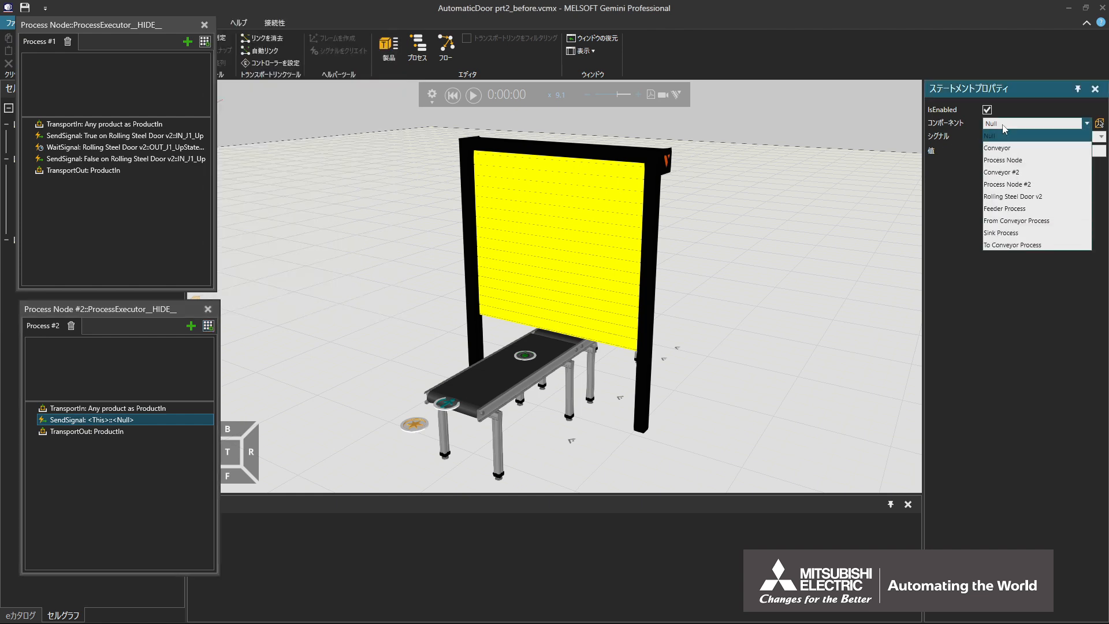
left_click(1045, 197)
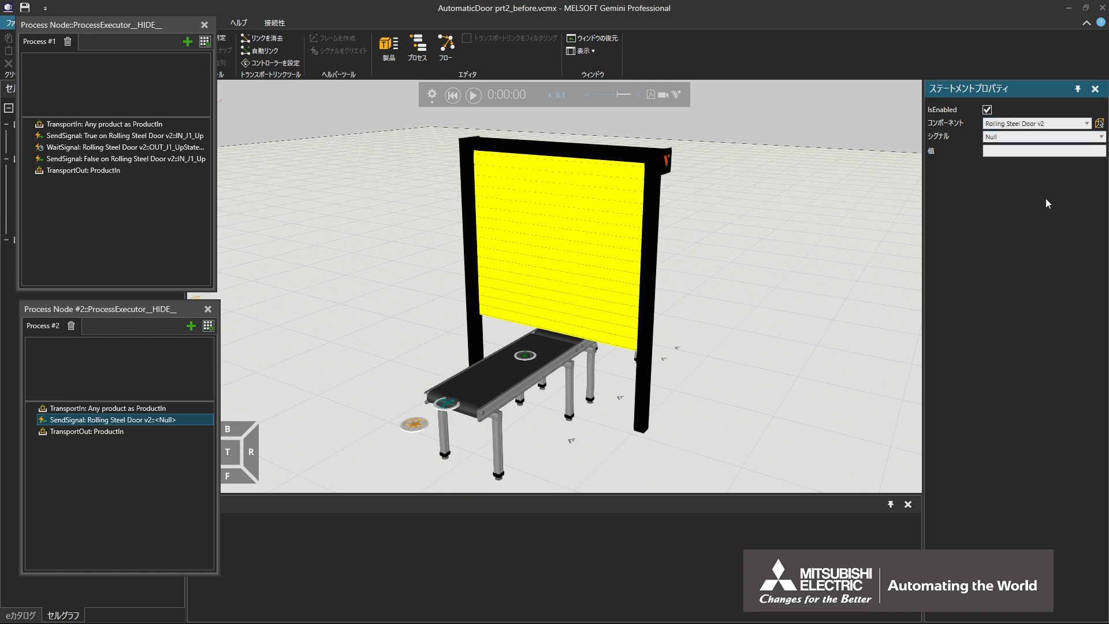
left_click(1006, 137)
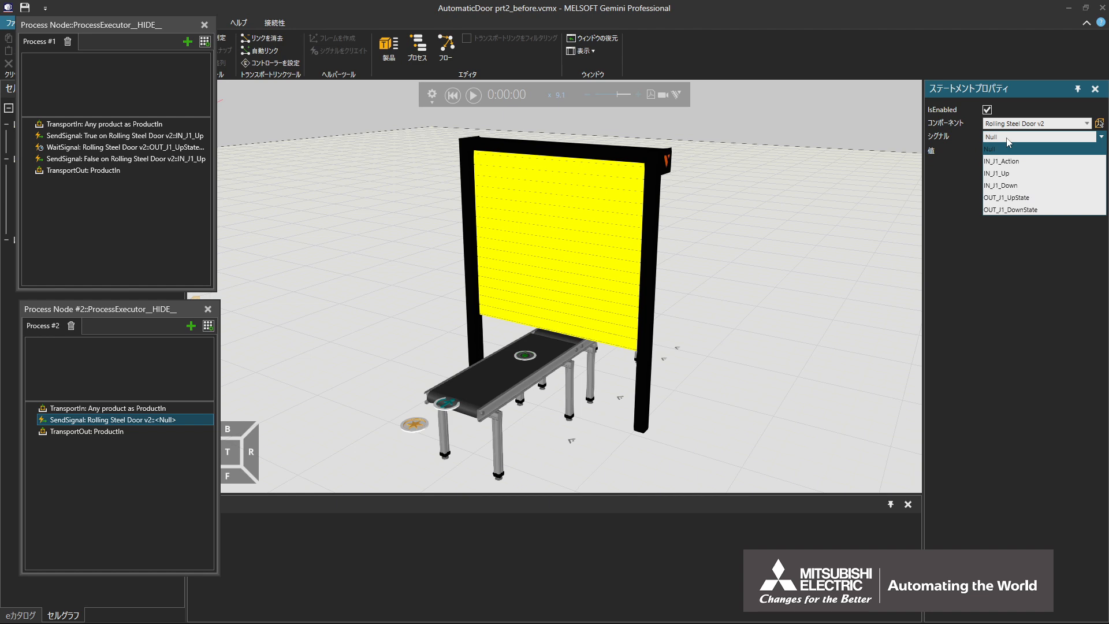
left_click(1020, 186)
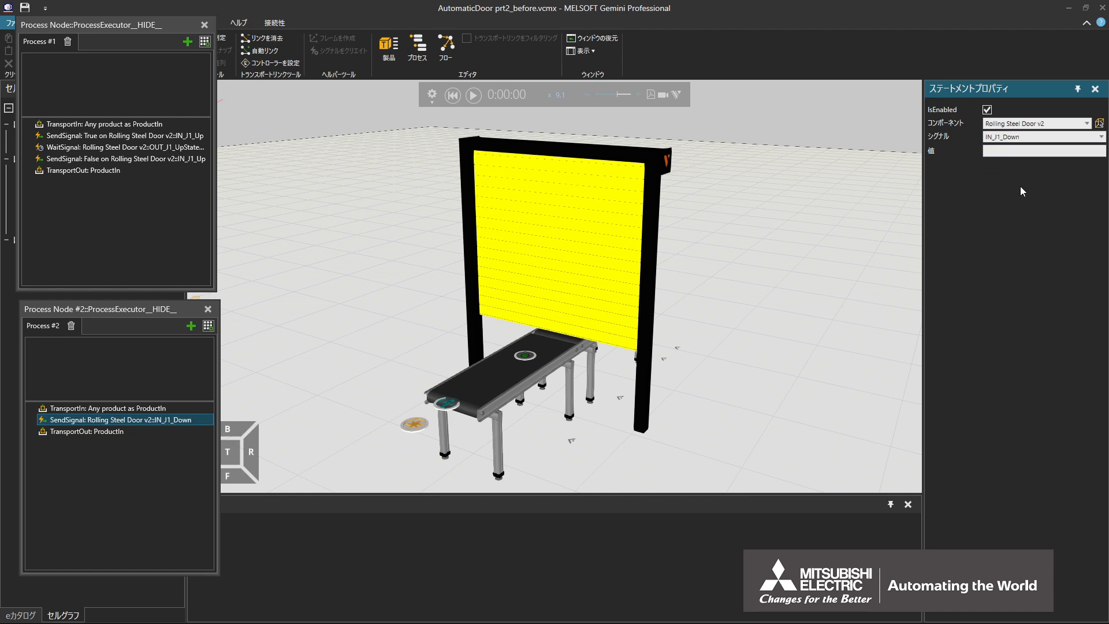
left_click(1007, 152)
type("True")
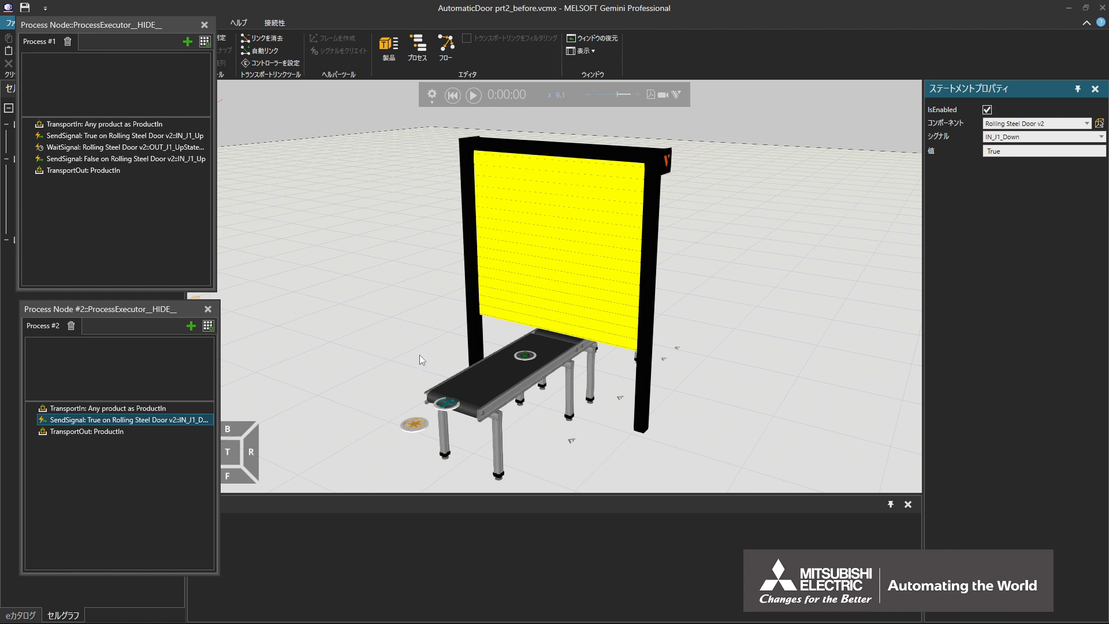
After TransportOut in Process #2, add a WaitSignal statement for Rolling Steel Door v2's OUT_J1_DownState signal with the condition True
left_click(126, 431)
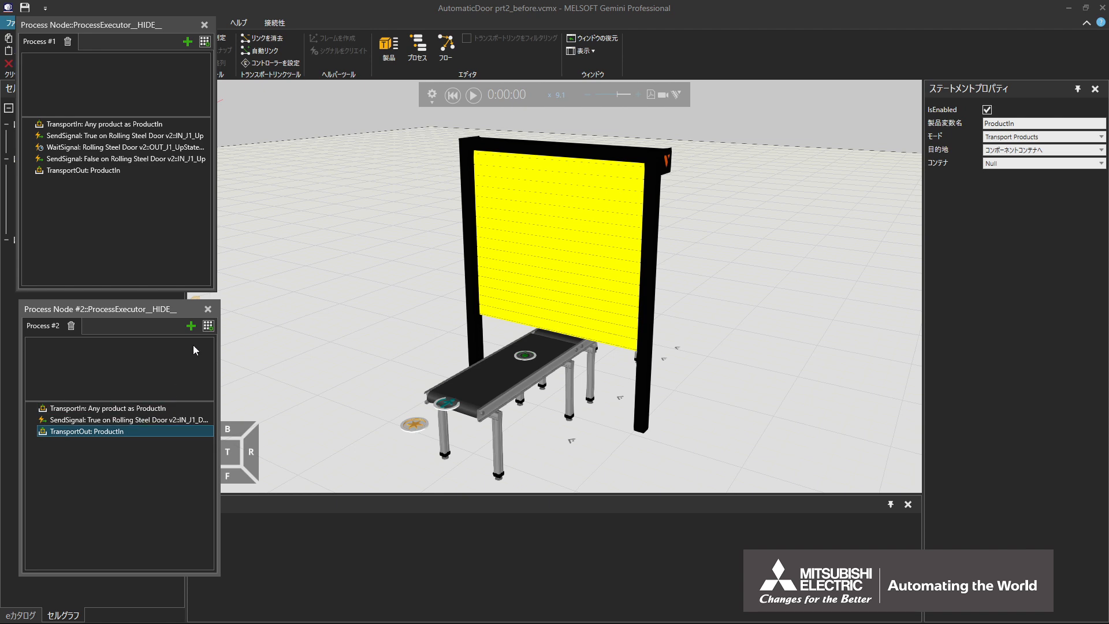
left_click(207, 326)
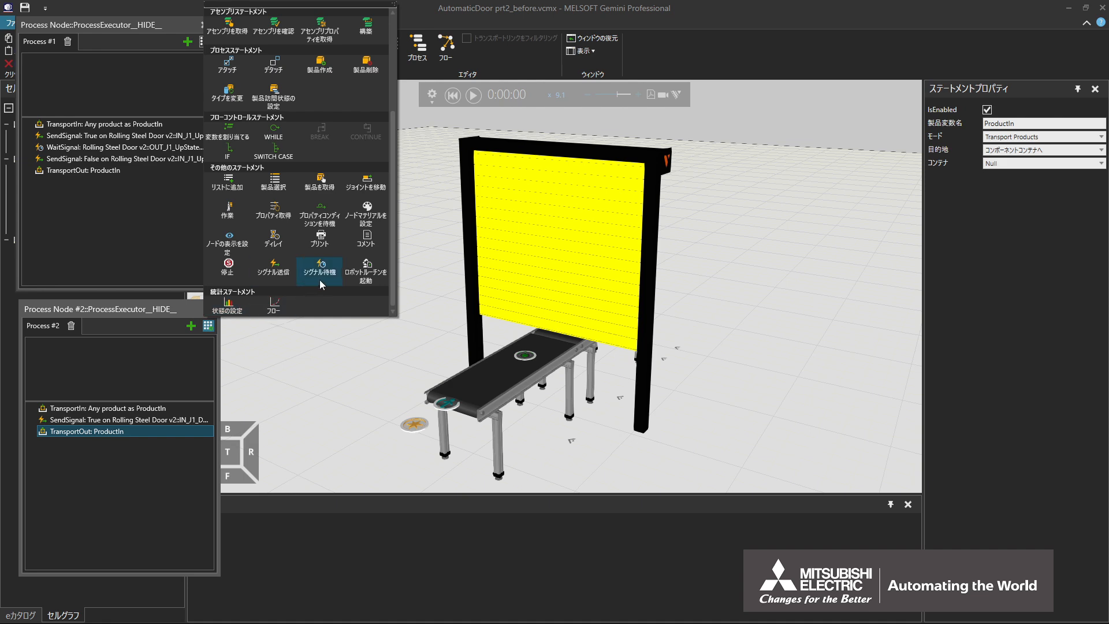
left_click(334, 279)
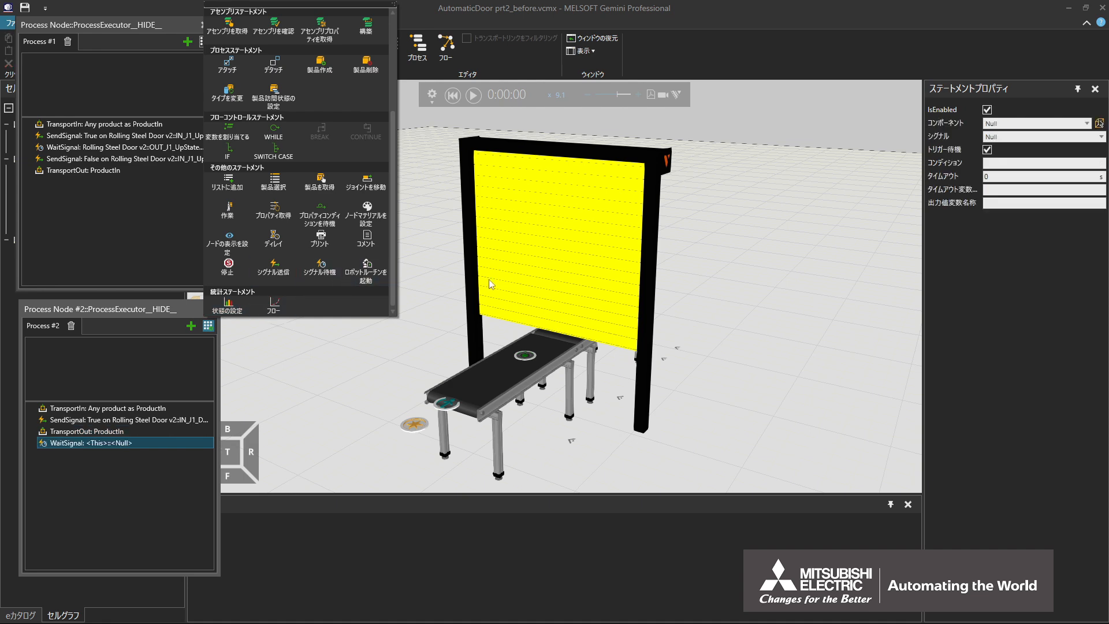
left_click(1009, 124)
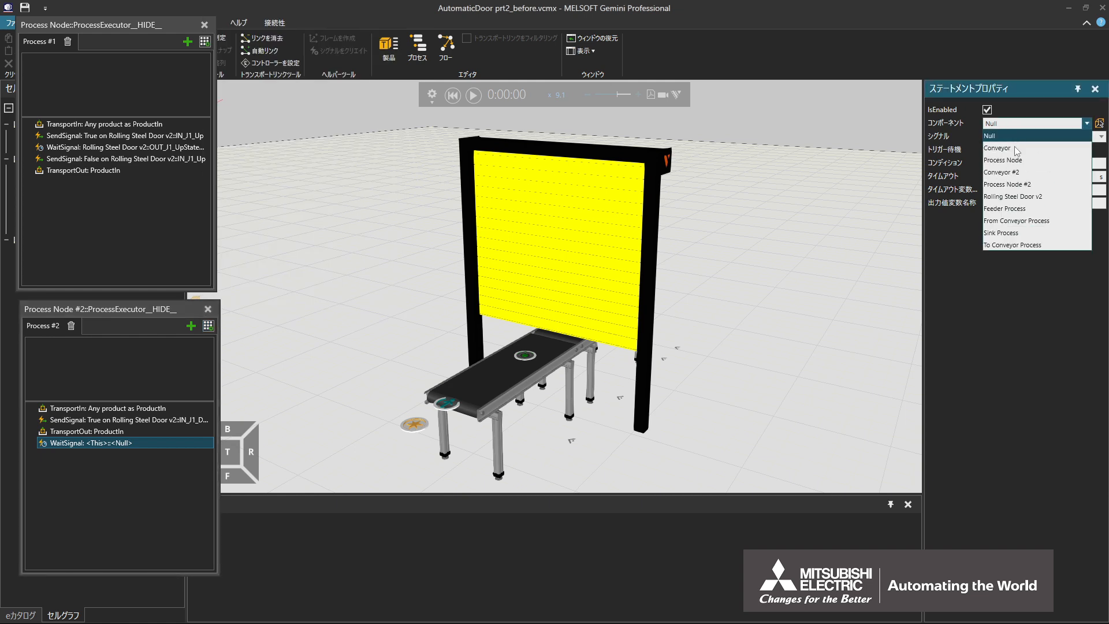
left_click(1045, 198)
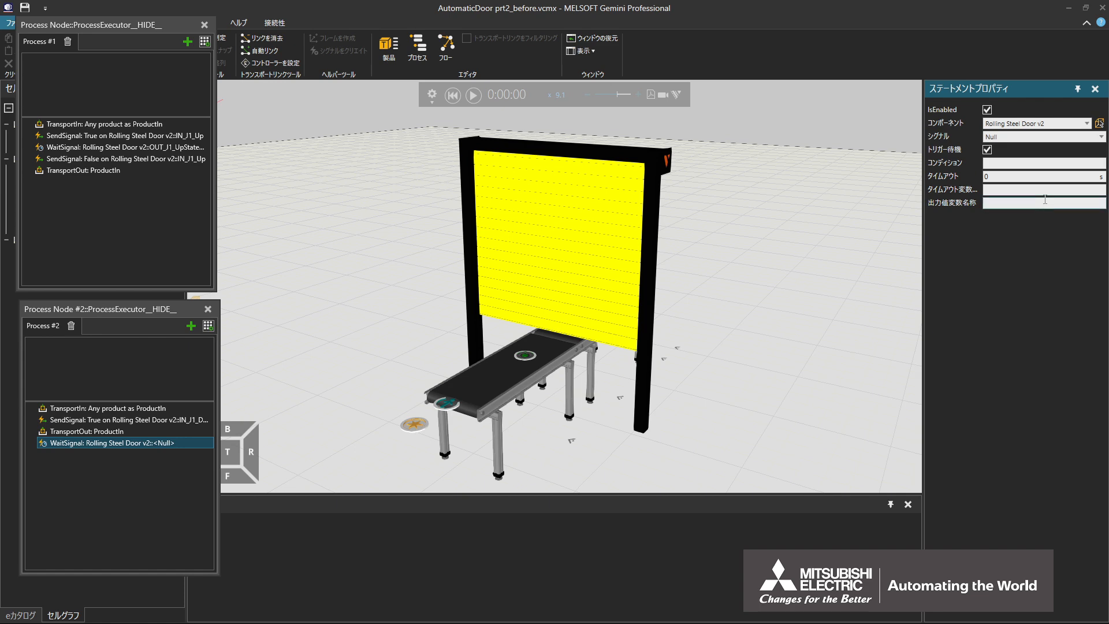
left_click(1031, 137)
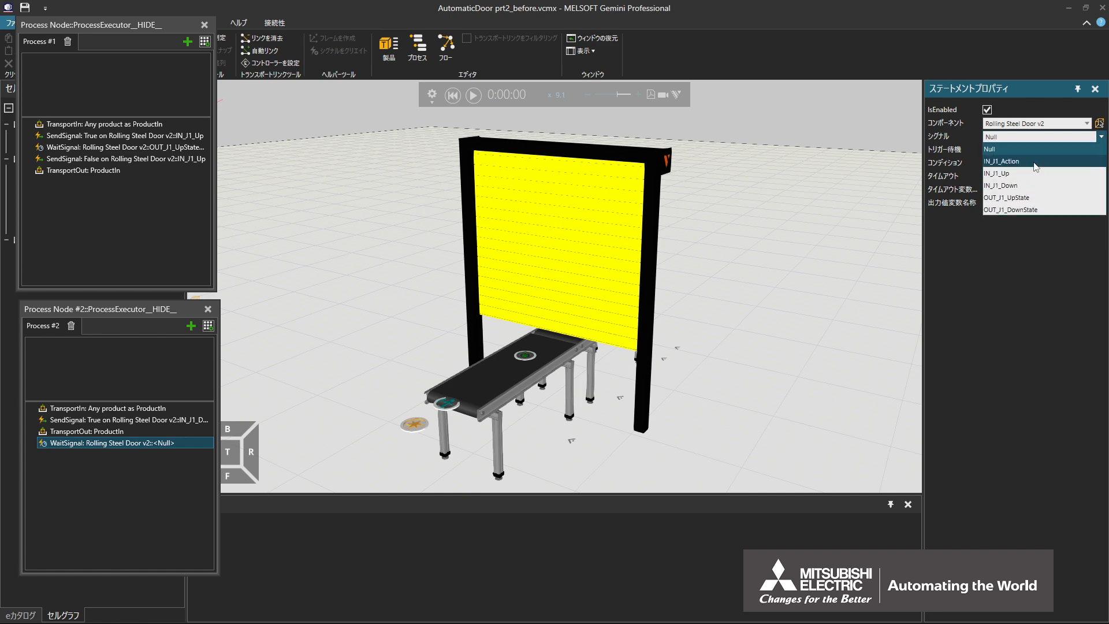
left_click(1041, 210)
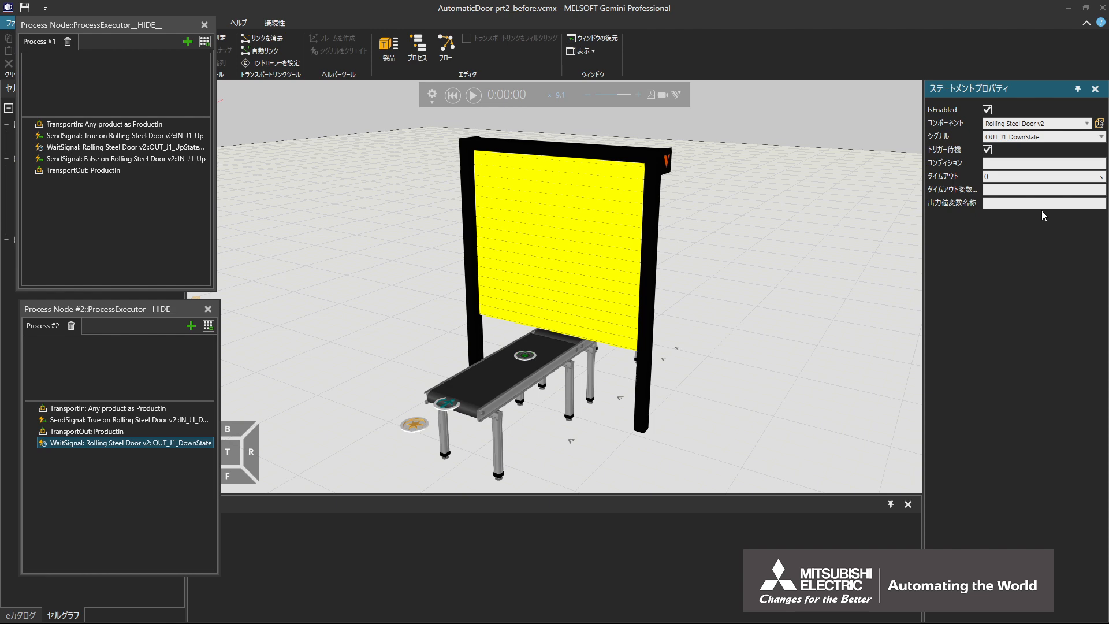
left_click(1022, 162)
type("True")
key("ctrl+a")
Copy the Process #2 SendSignal statement and paste it directly after the WaitSignal statement
left_click(208, 422)
right_click(208, 422)
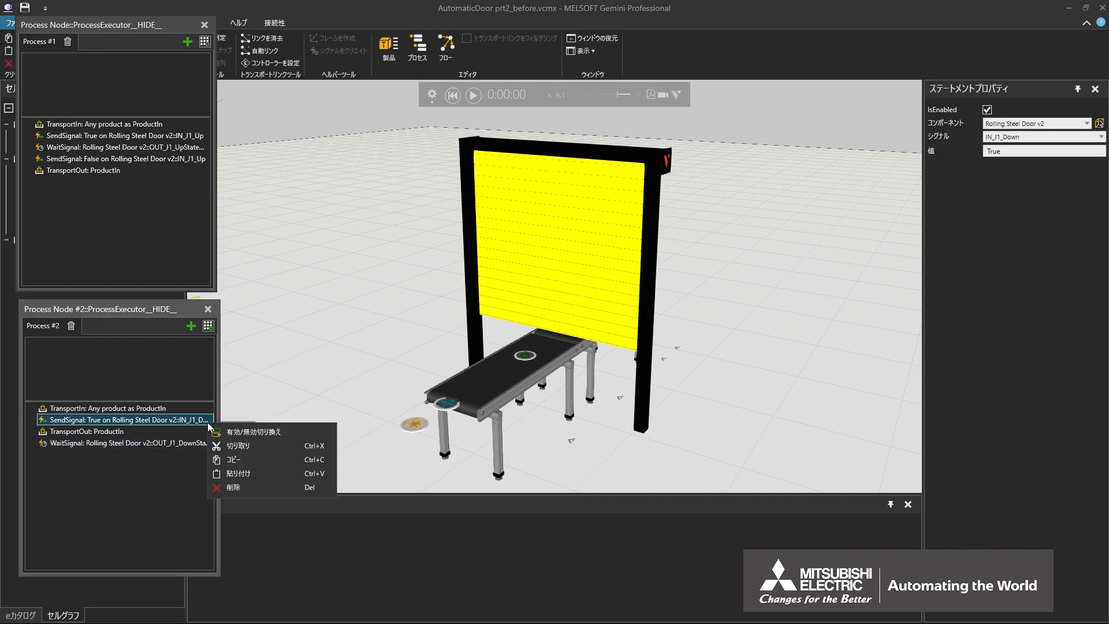
left_click(238, 459)
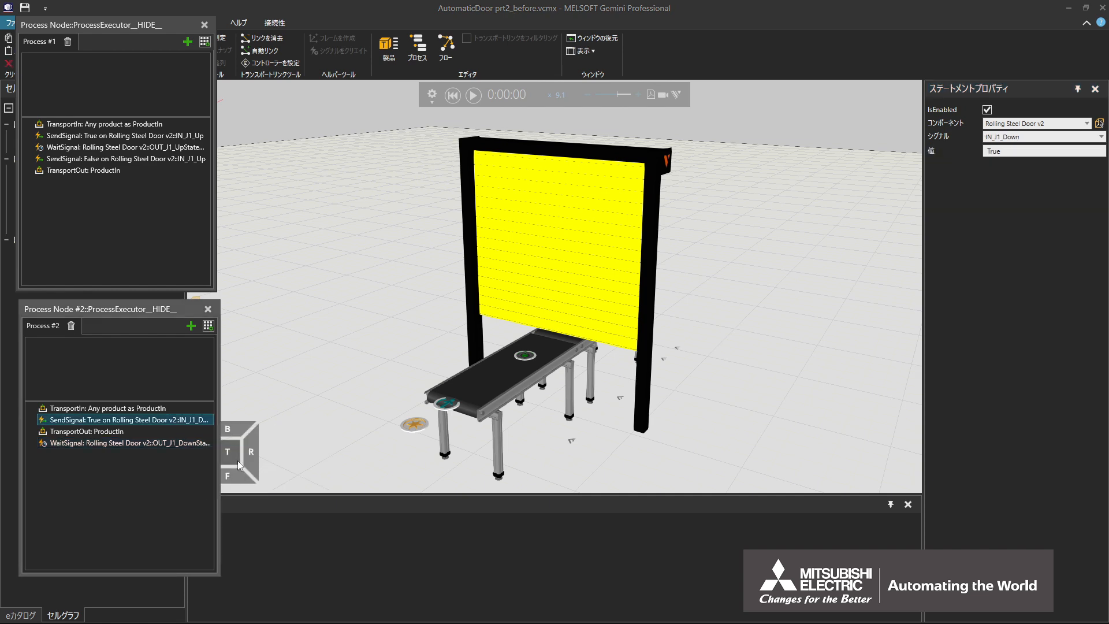
left_click(200, 442)
right_click(200, 442)
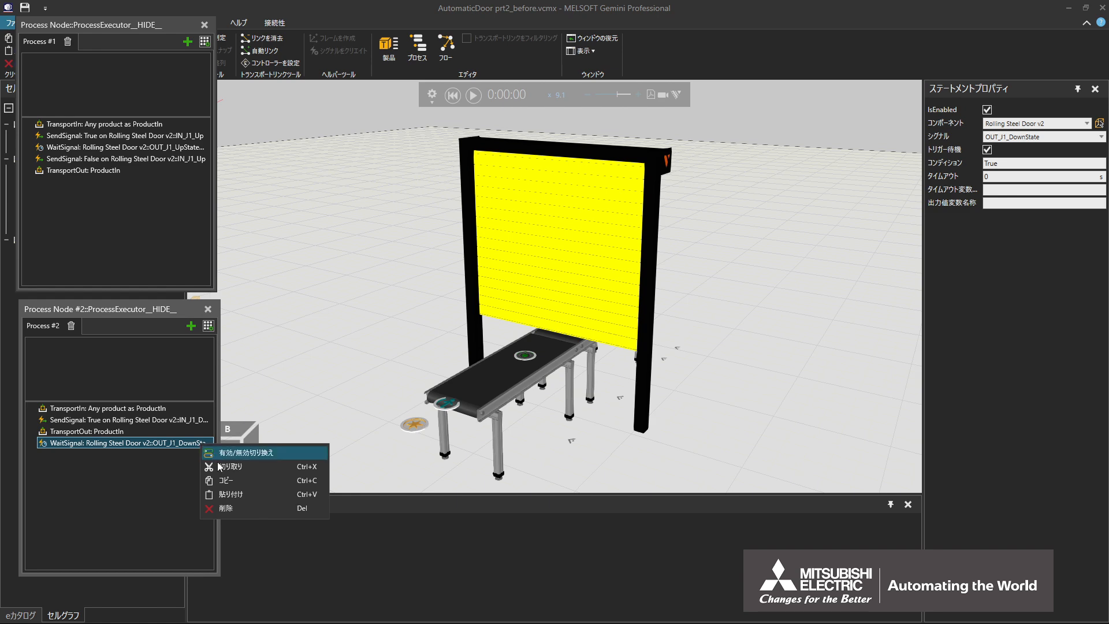
left_click(243, 495)
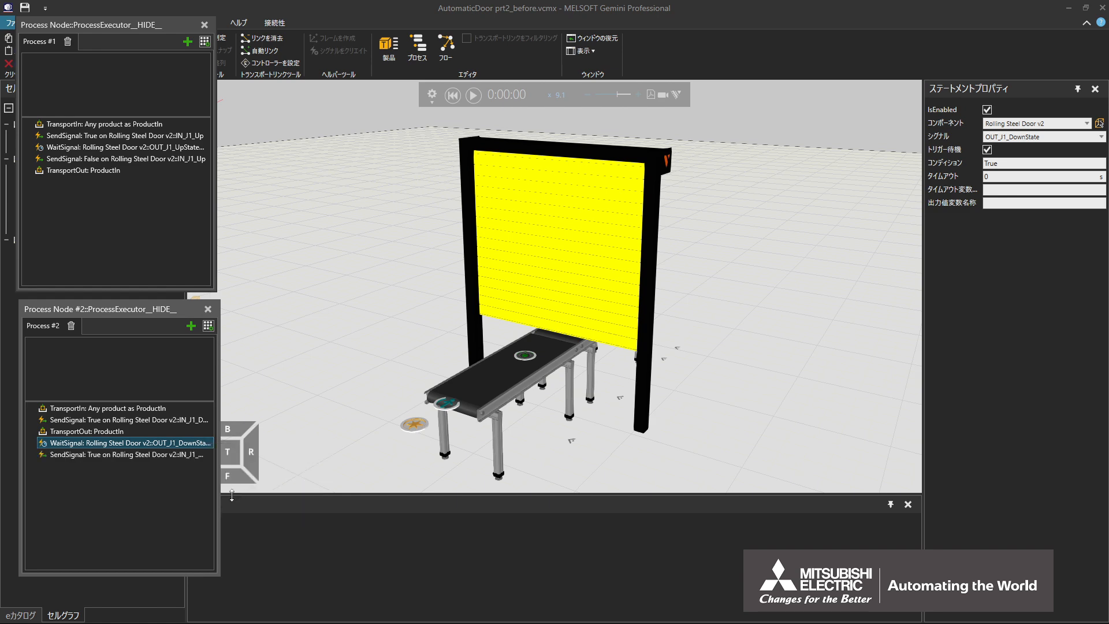
Set the signal value of the pasted SendSignal statement in Process #2 to False
left_click(198, 456)
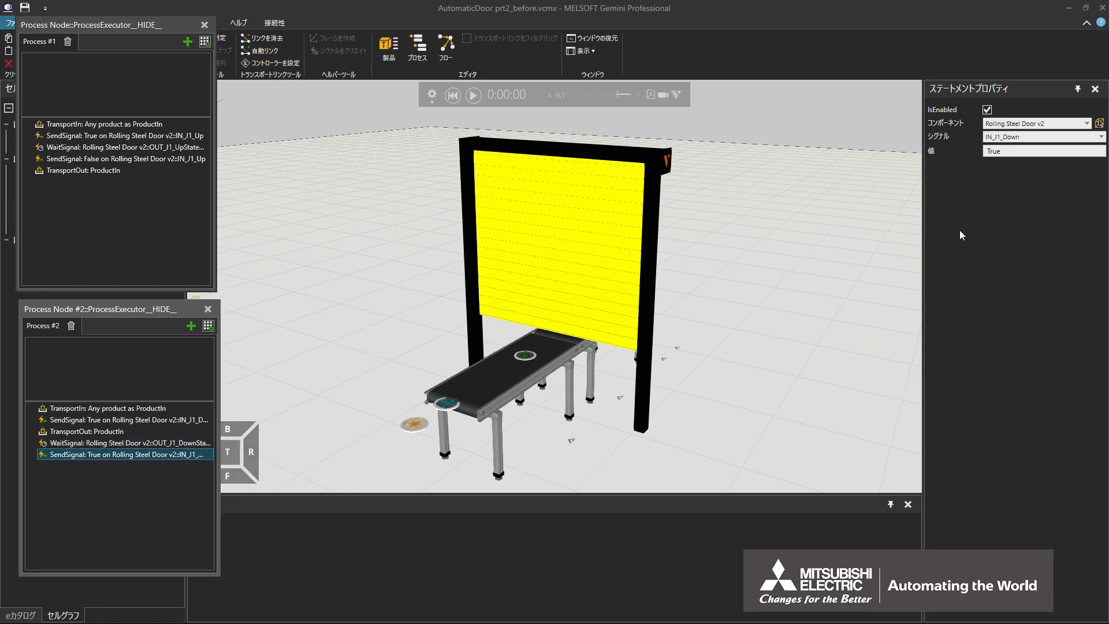
left_click(1014, 151)
key("BackSpace")
key("BackSpace")
key("BackSpace")
key("BackSpace")
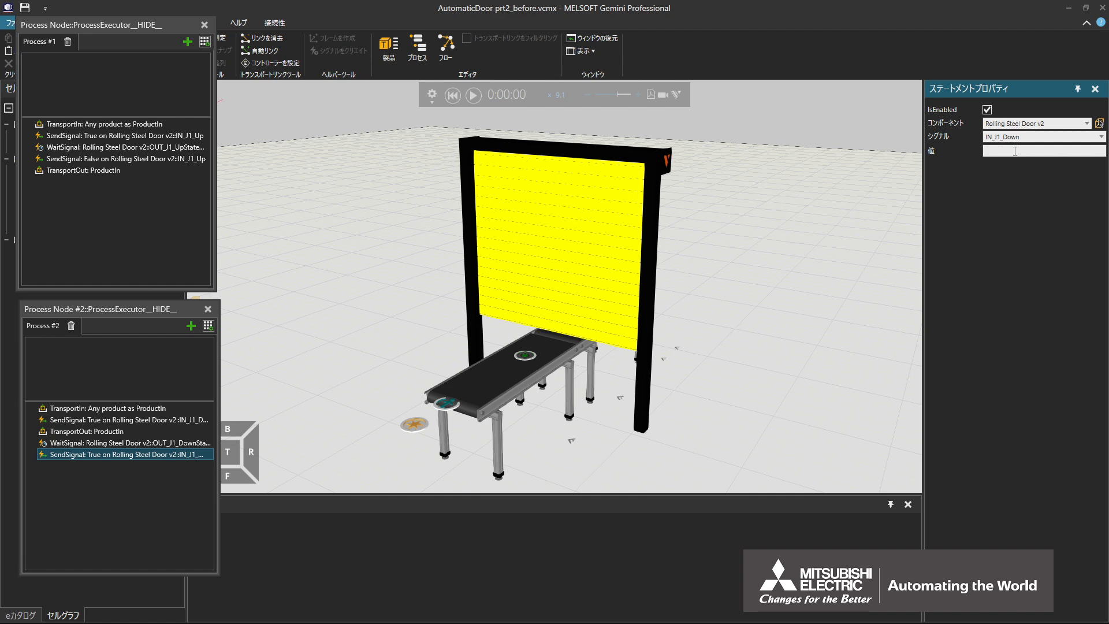
type("False")
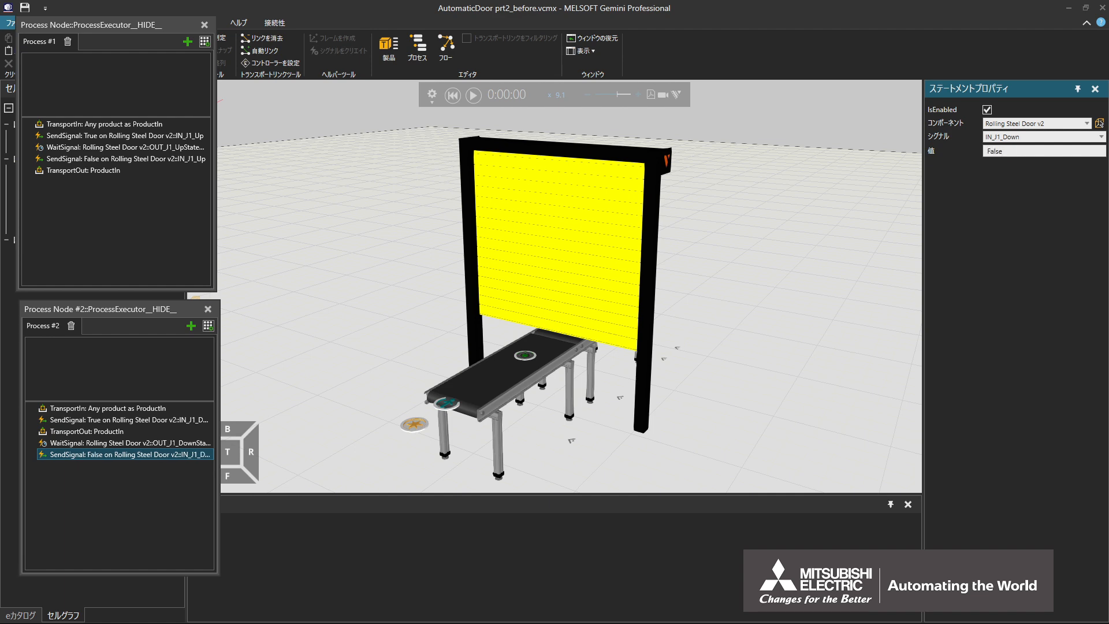
Close both process routine editors and start the simulation
left_click(205, 25)
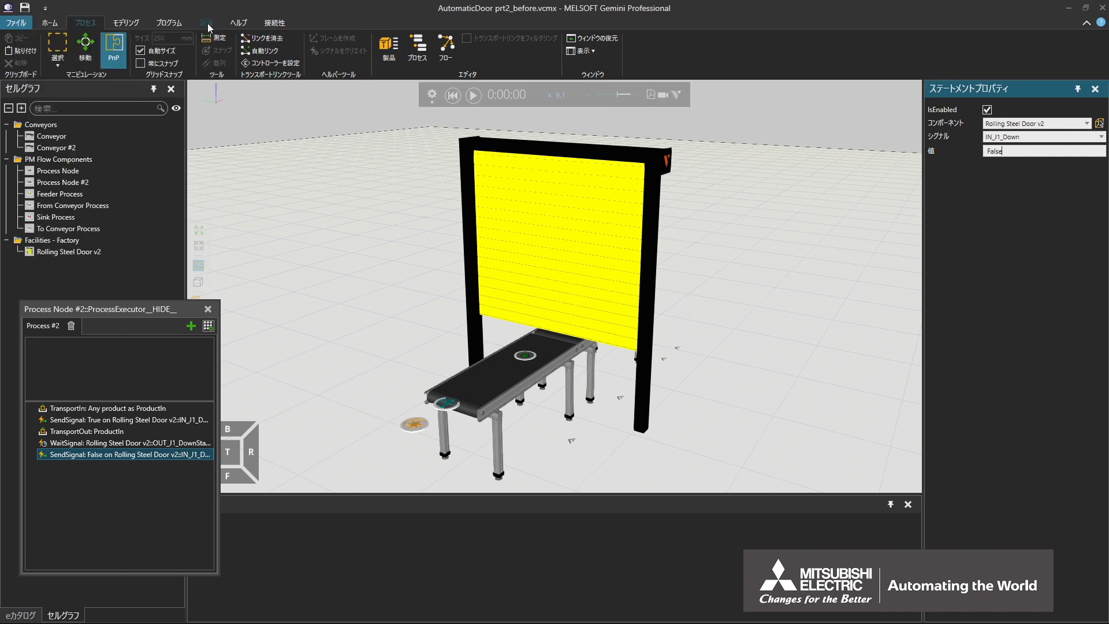
left_click(212, 311)
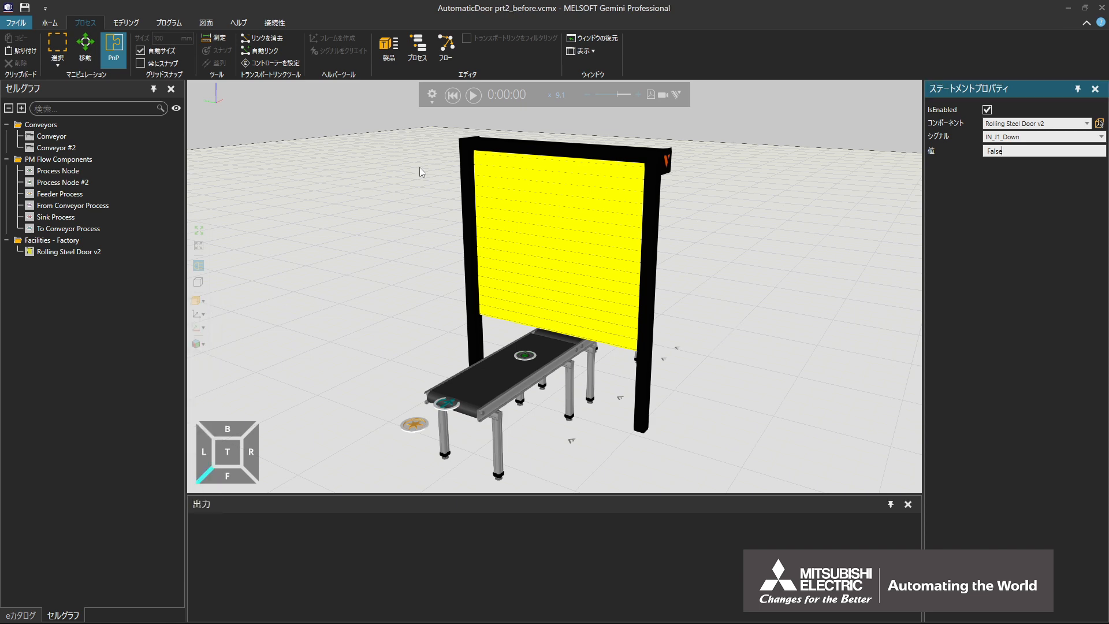
left_click(473, 95)
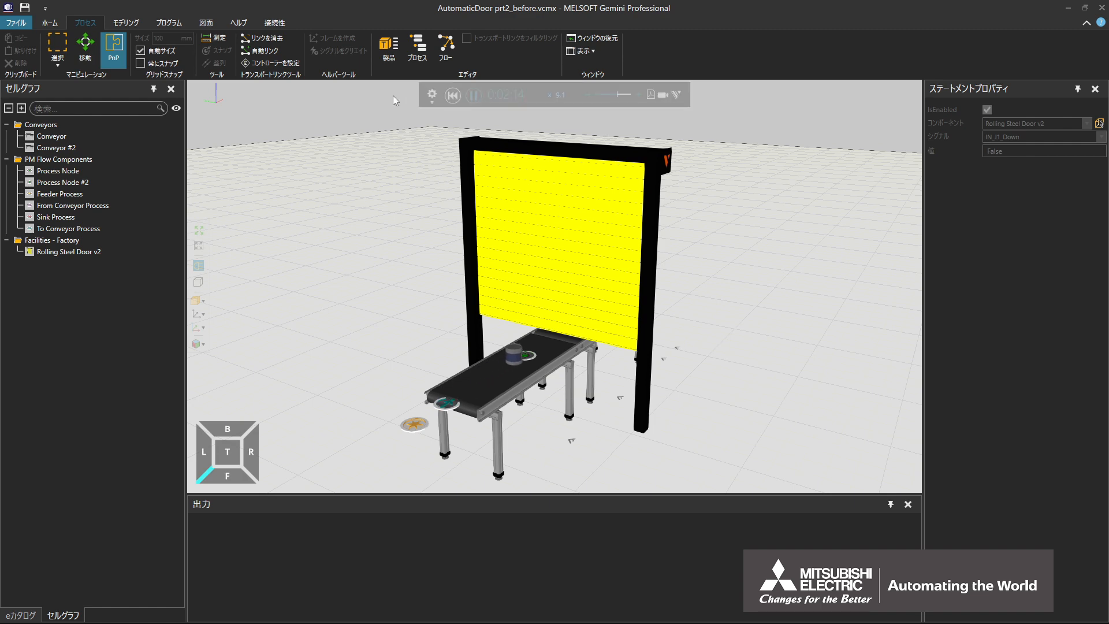
Show the signal connections for Rolling Steel Door v2 and move the door and both conveyor signal boxes clear of the model
left_click(56, 25)
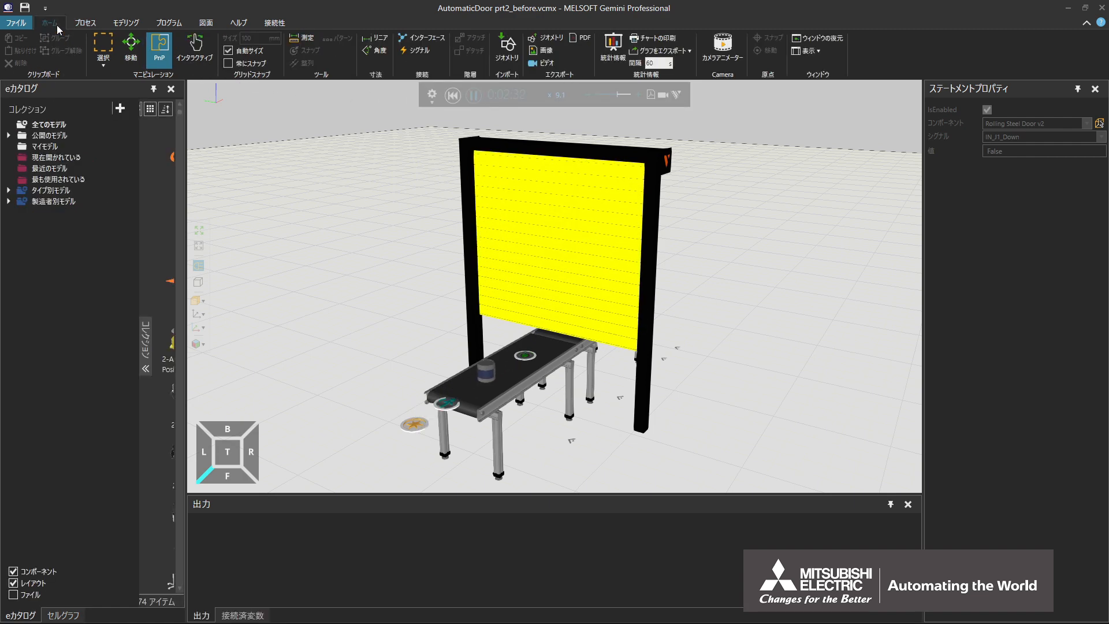
left_click(432, 52)
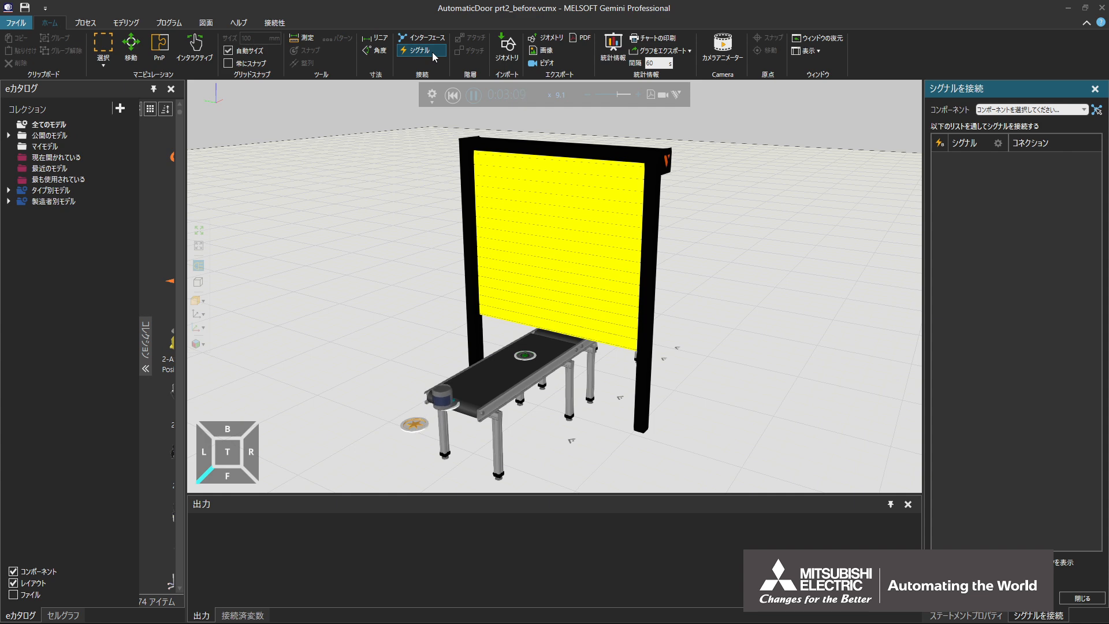
left_click(503, 152)
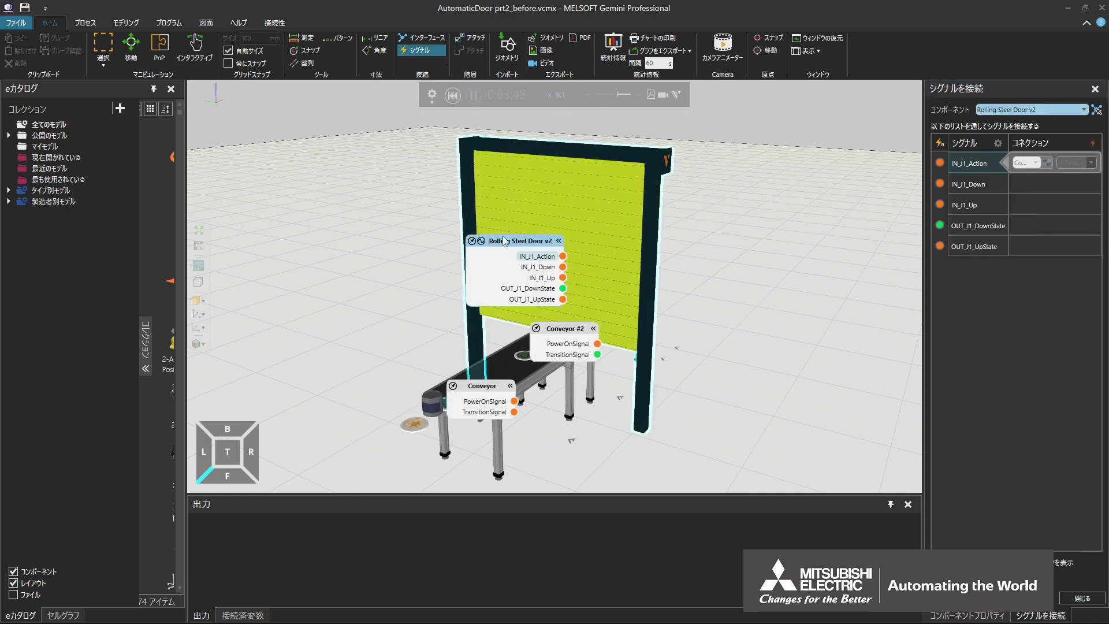
left_click_drag(504, 241, 384, 247)
left_click_drag(571, 334, 732, 346)
left_click_drag(477, 391, 735, 420)
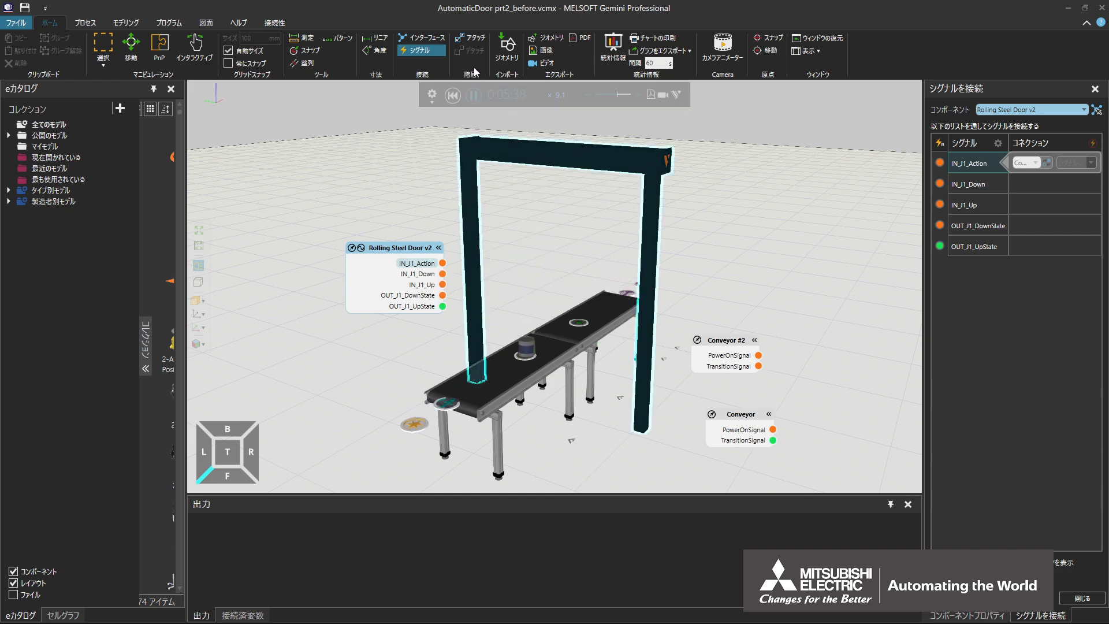
Hide the signal connections and reset the simulation to its start
left_click(436, 51)
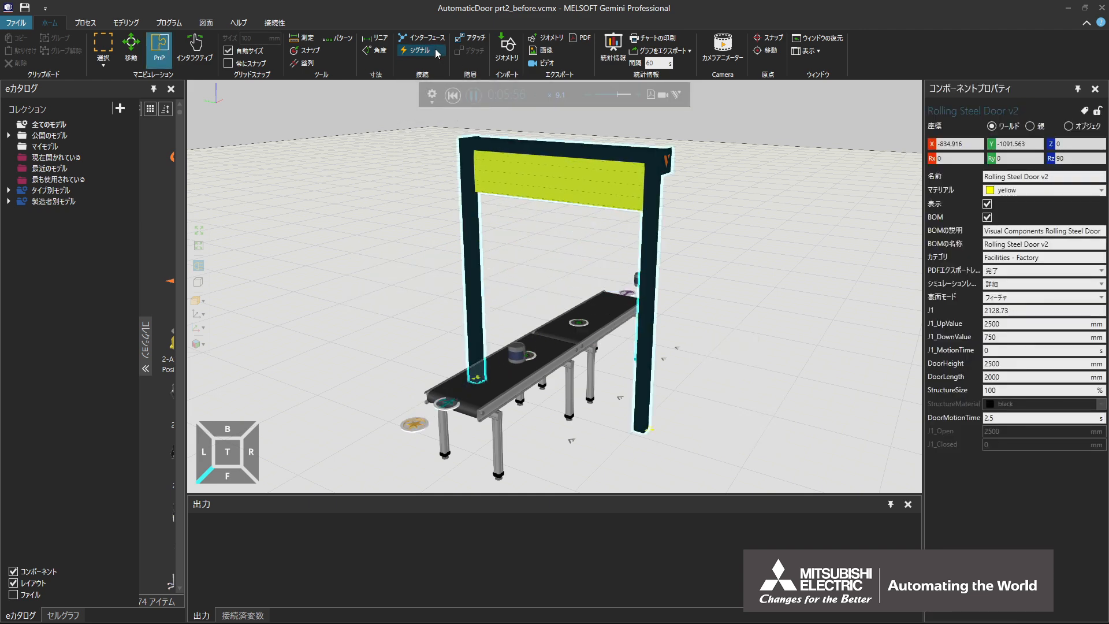
left_click(452, 94)
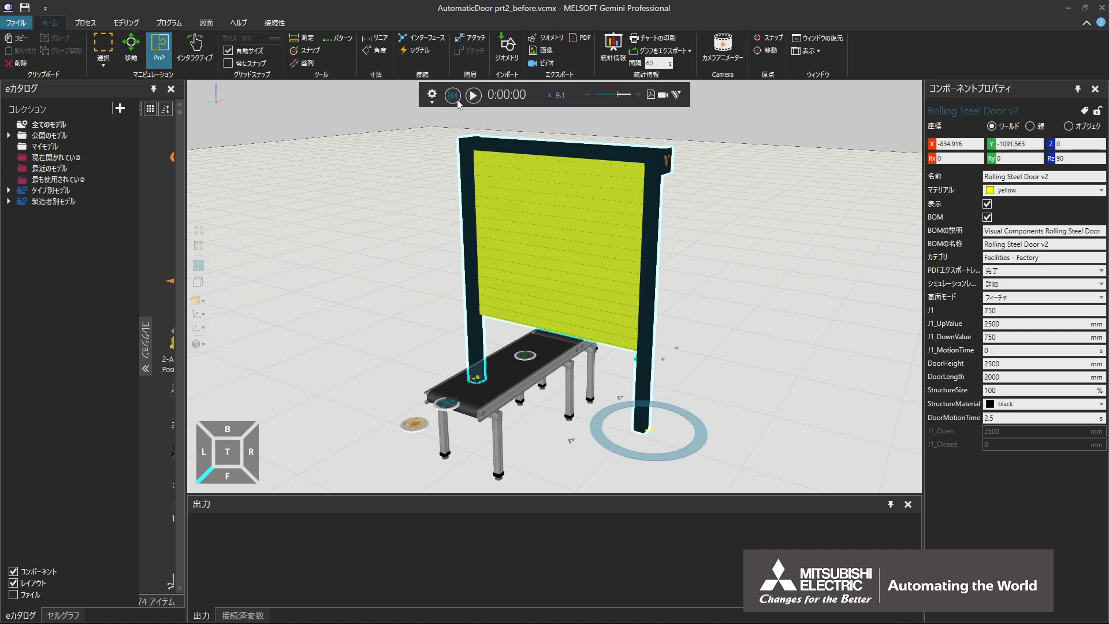